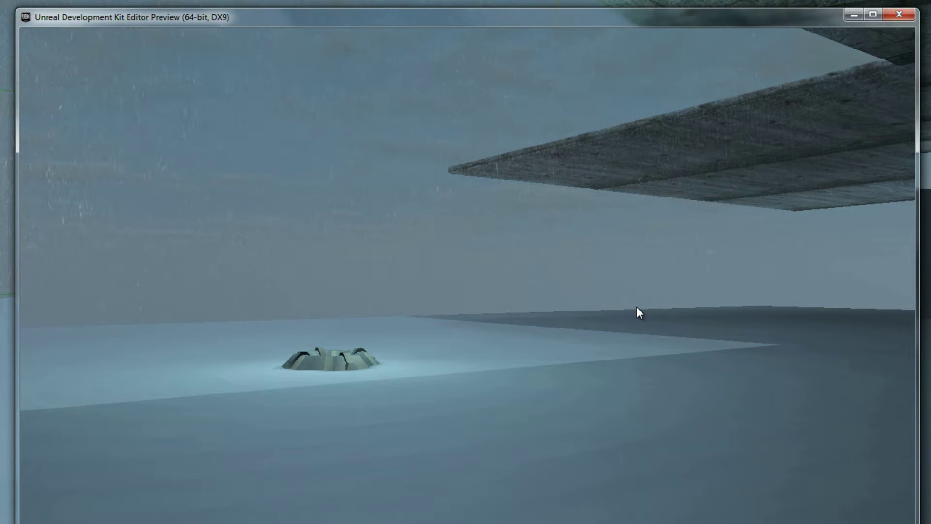
# Walk around the level preview to examine the water-drip screen effect in the open and under the concrete roof, and end the preview
pyautogui.press('a')
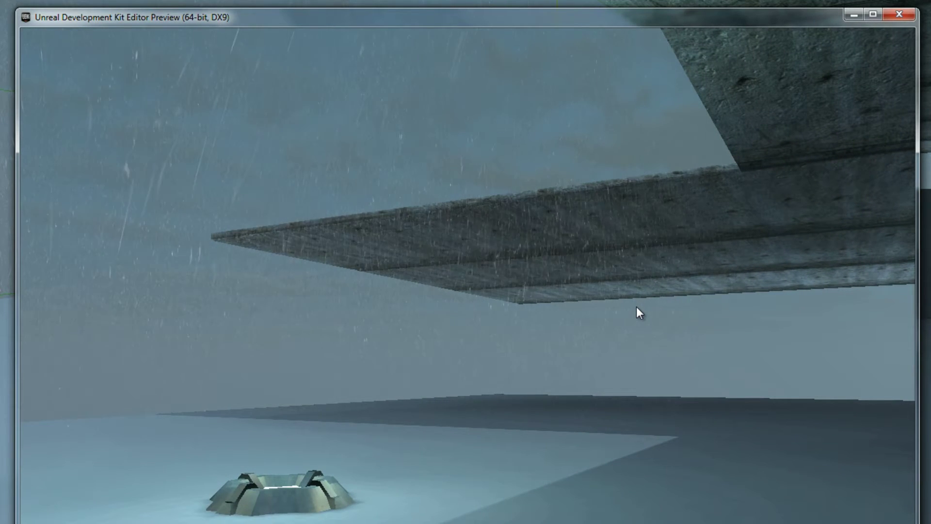
pyautogui.press('w')
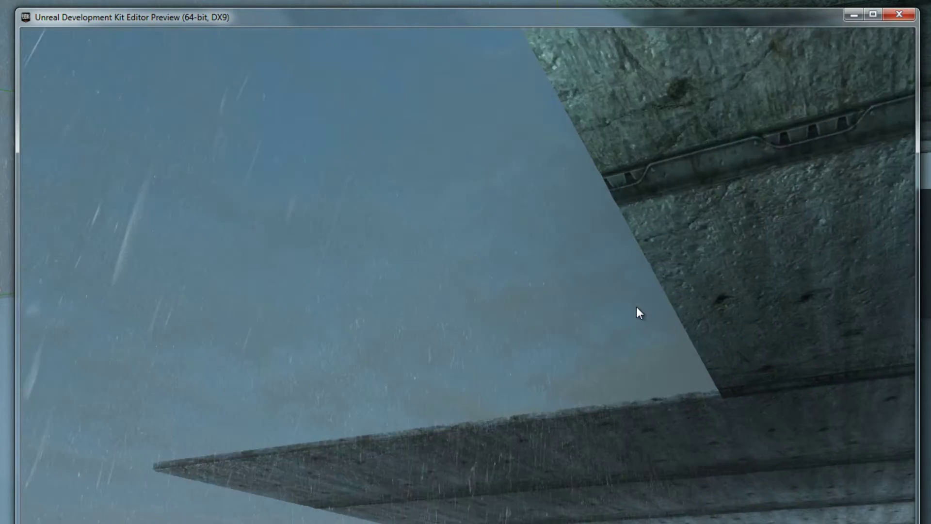
pyautogui.press('w')
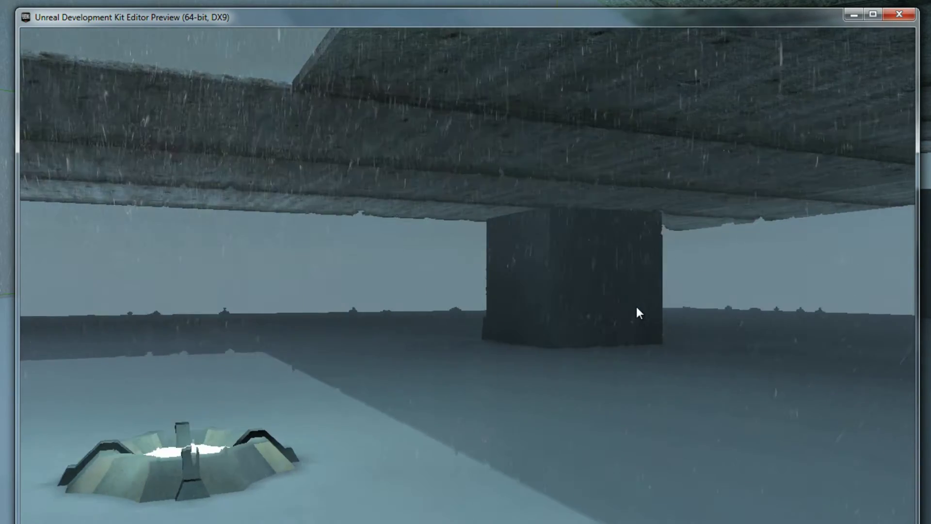
pyautogui.press('d')
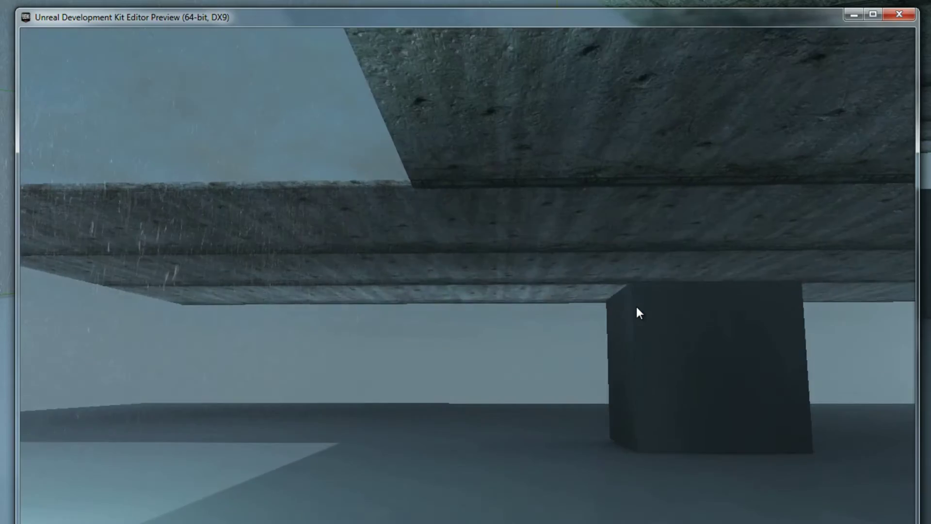
pyautogui.press('a')
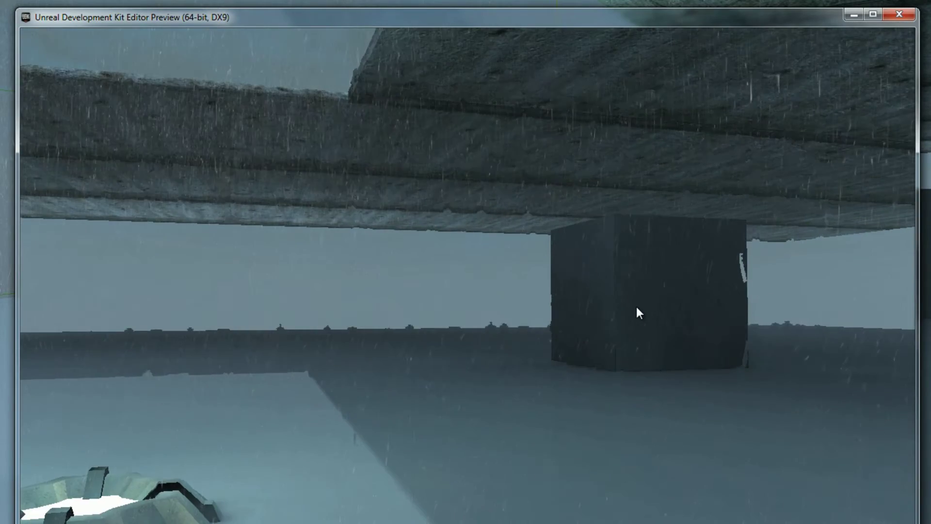
pyautogui.press('d')
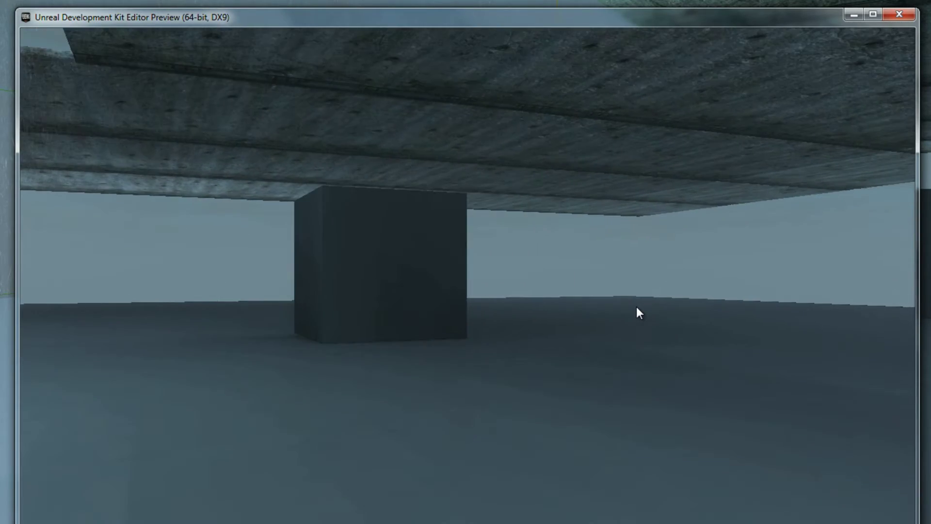
pyautogui.press('a')
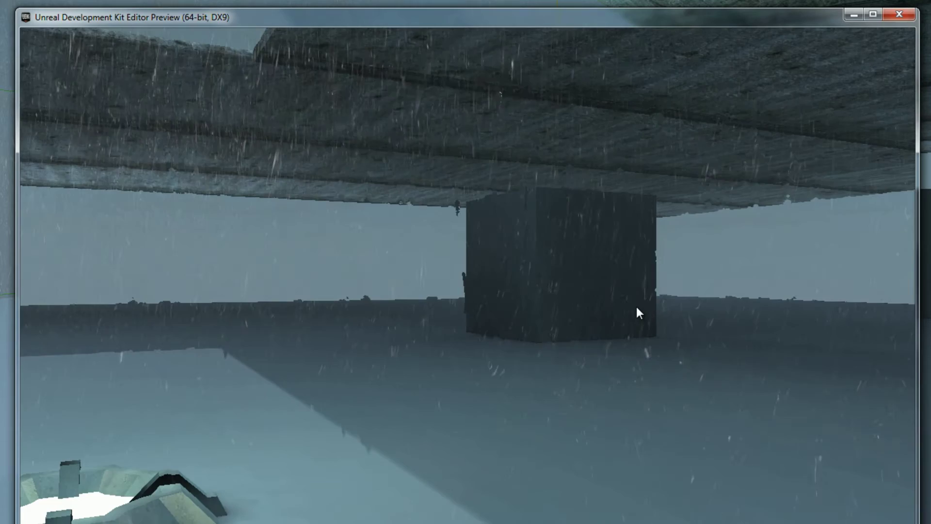
pyautogui.press('d')
pyautogui.press('a')
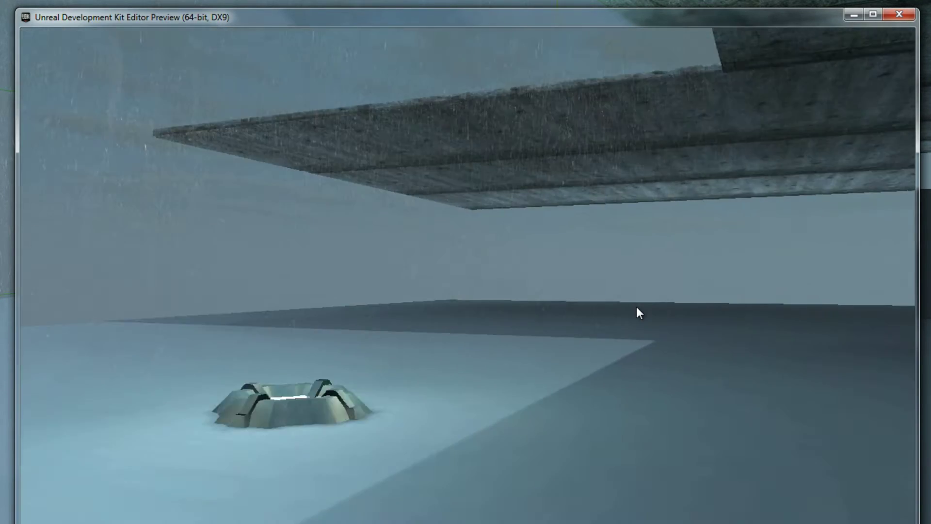
pyautogui.press('d')
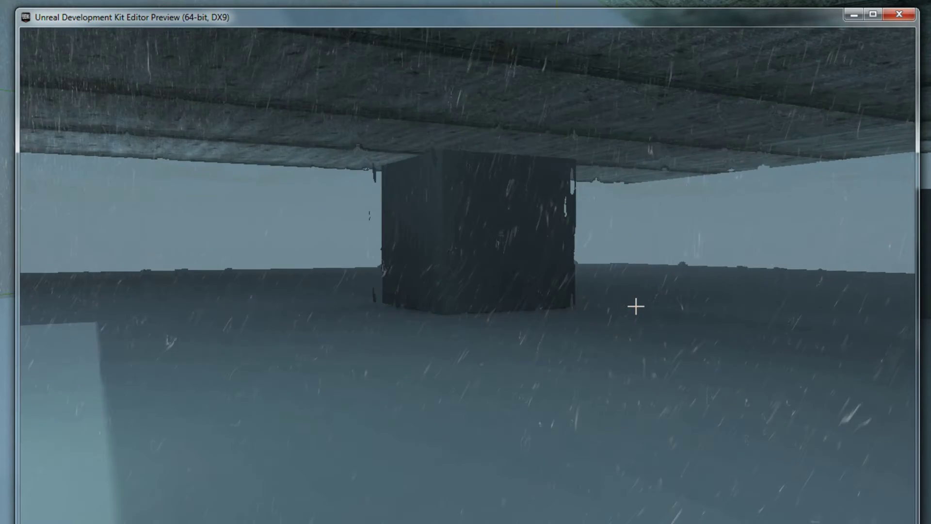
pyautogui.press('Escape')
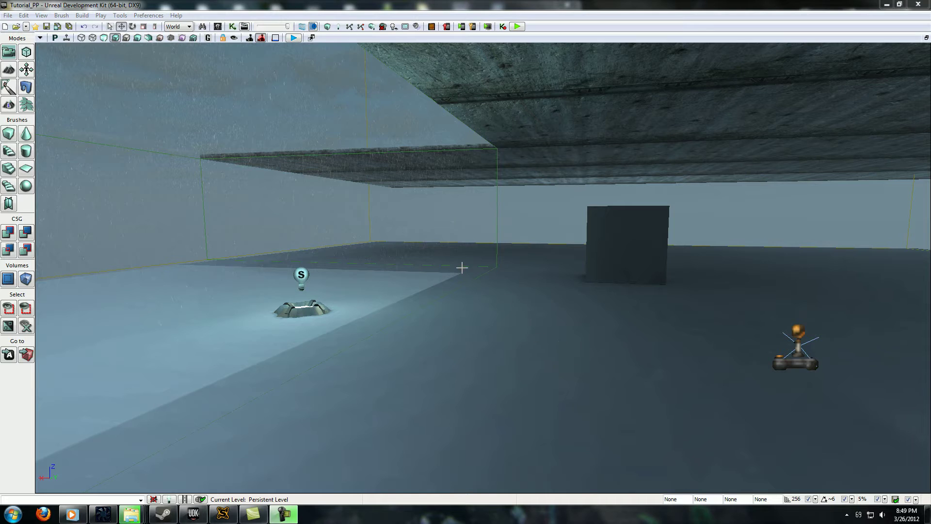
# Open the WaterDrips_Mat material from the UnderWater_PP package in the Material Editor
pyautogui.click(218, 27)
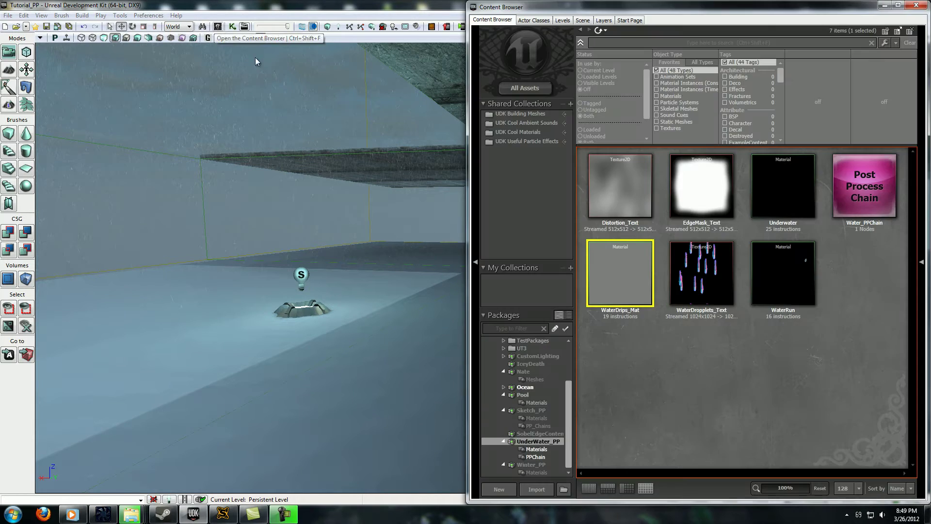
pyautogui.click(808, 371)
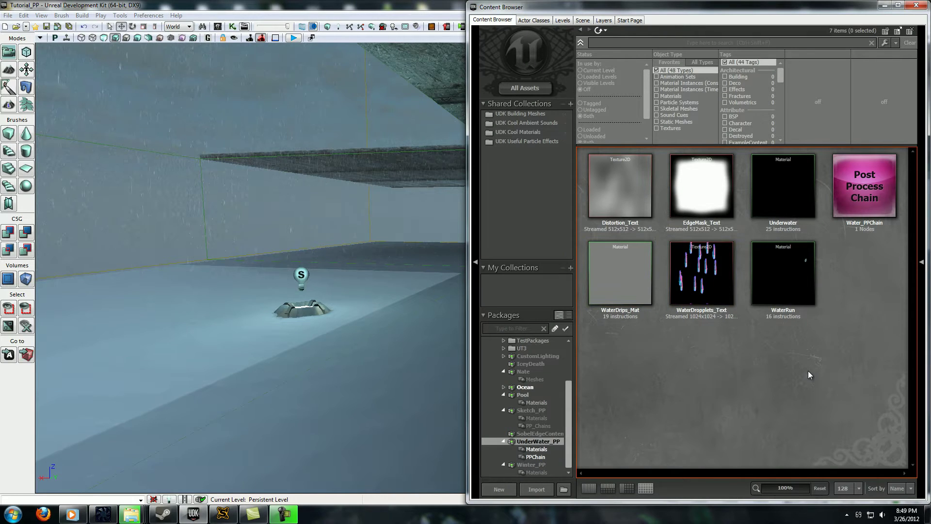
pyautogui.click(630, 298)
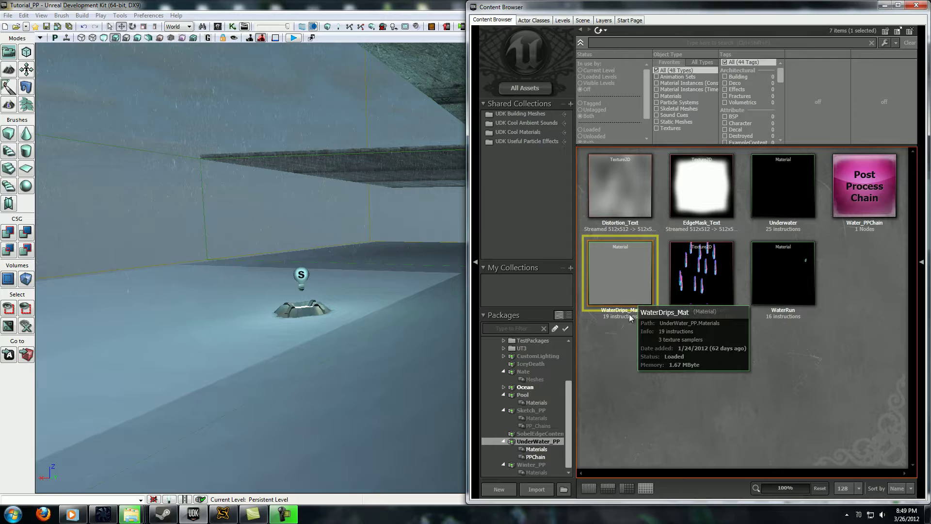
pyautogui.doubleClick(639, 312)
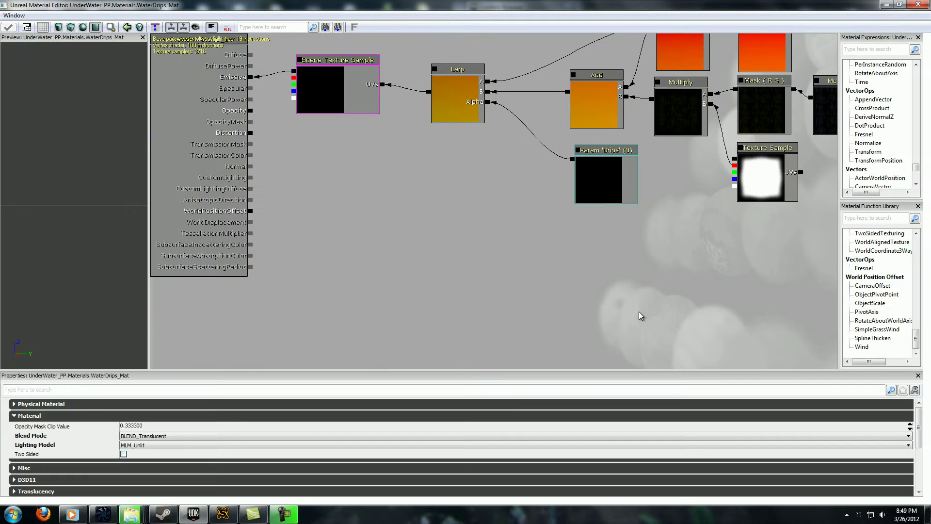
# Examine the drip-texture branch of the material network, from the texture coordinates and panners through the Constant Clamp and Multiply nodes
pyautogui.scroll(-6, 540, 289)
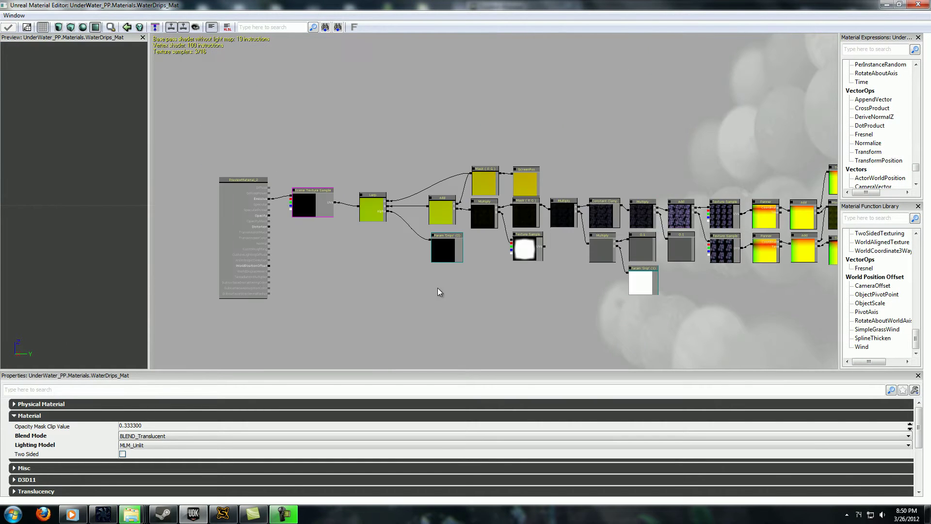
pyautogui.scroll(5, 627, 281)
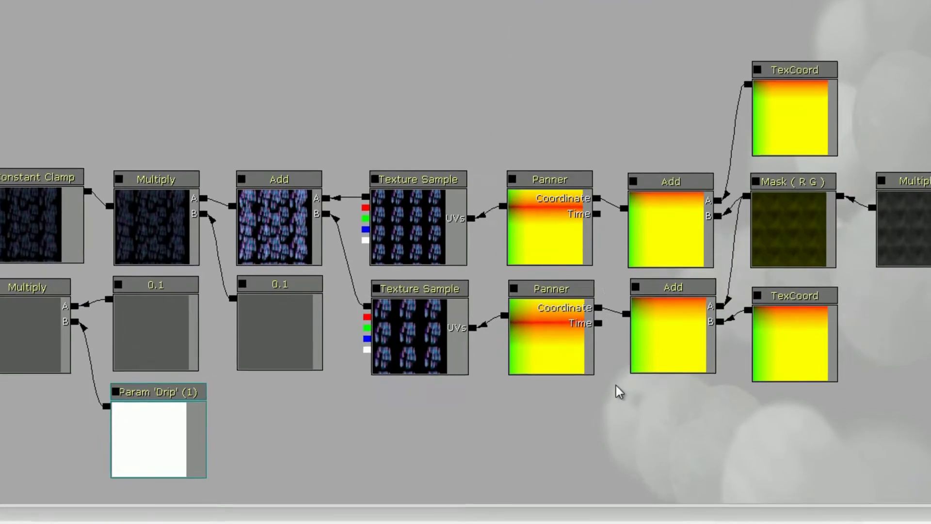
pyautogui.moveTo(312, 112); pyautogui.dragTo(453, 137)
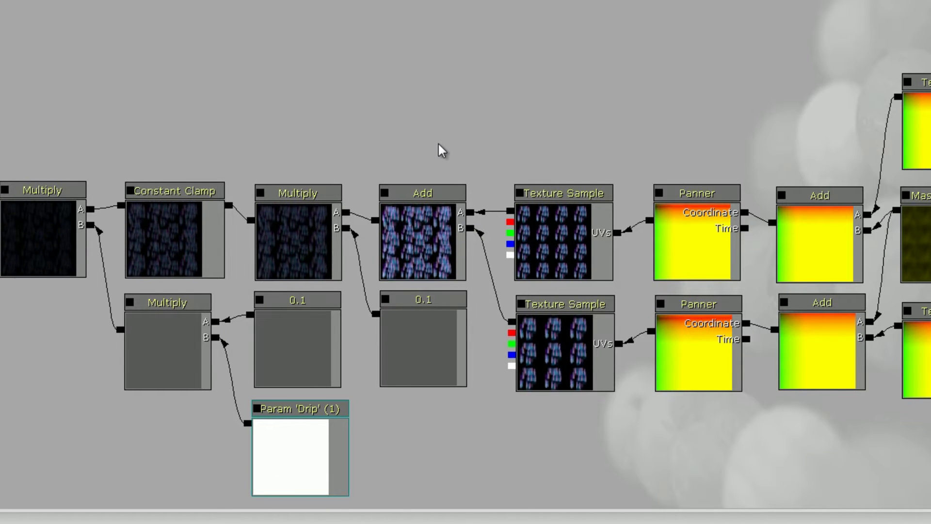
pyautogui.moveTo(438, 141); pyautogui.dragTo(353, 145)
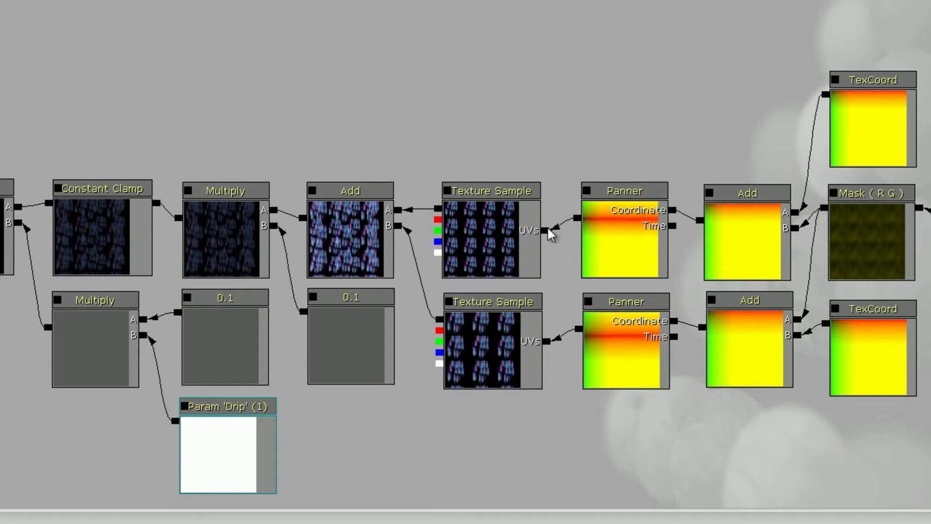
pyautogui.moveTo(338, 72); pyautogui.dragTo(673, 68)
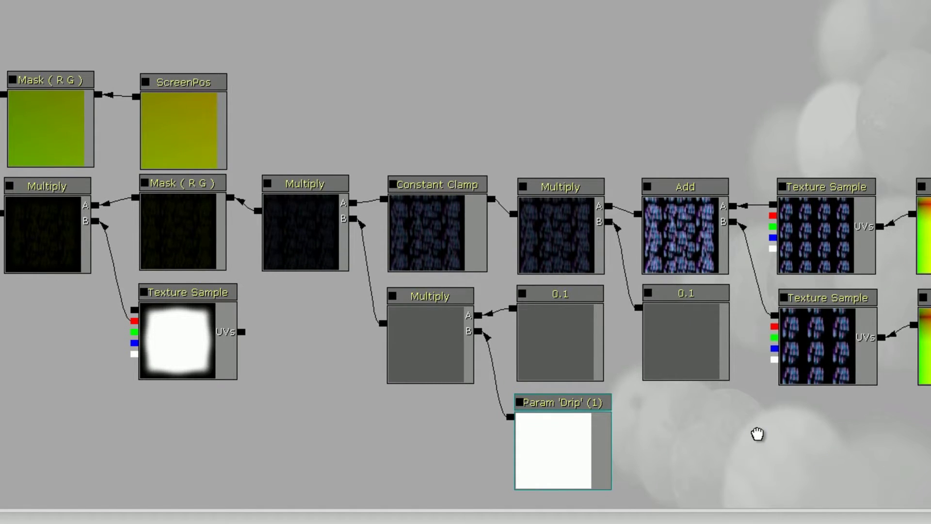
pyautogui.moveTo(491, 125); pyautogui.dragTo(557, 120)
pyautogui.moveTo(401, 113); pyautogui.dragTo(512, 137)
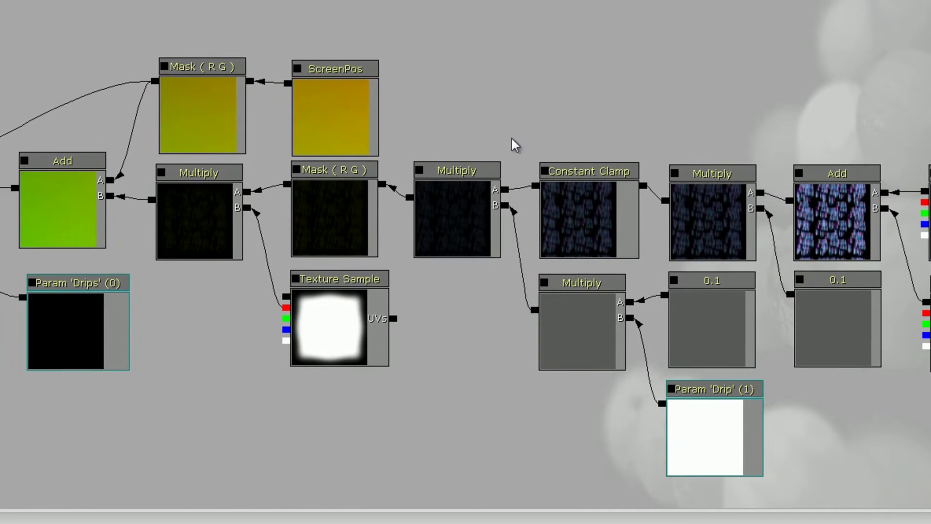
pyautogui.click(571, 179)
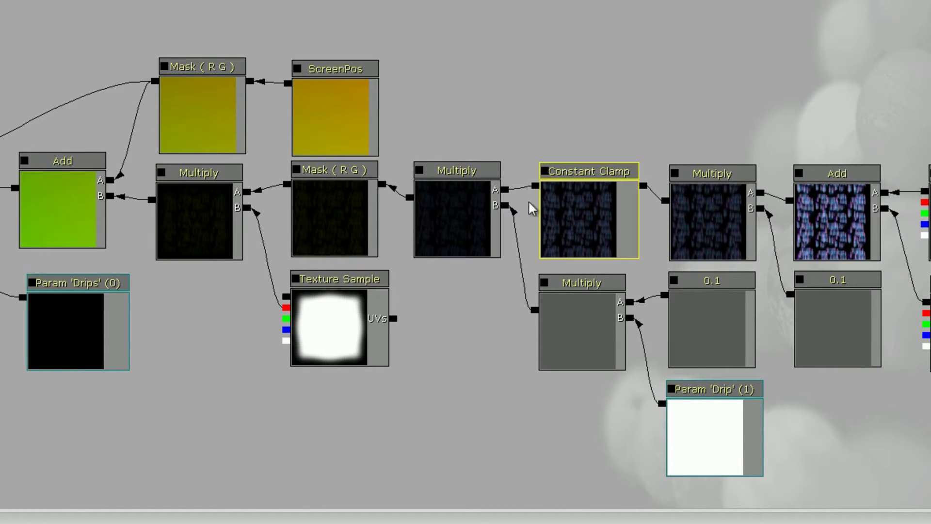
pyautogui.click(526, 128)
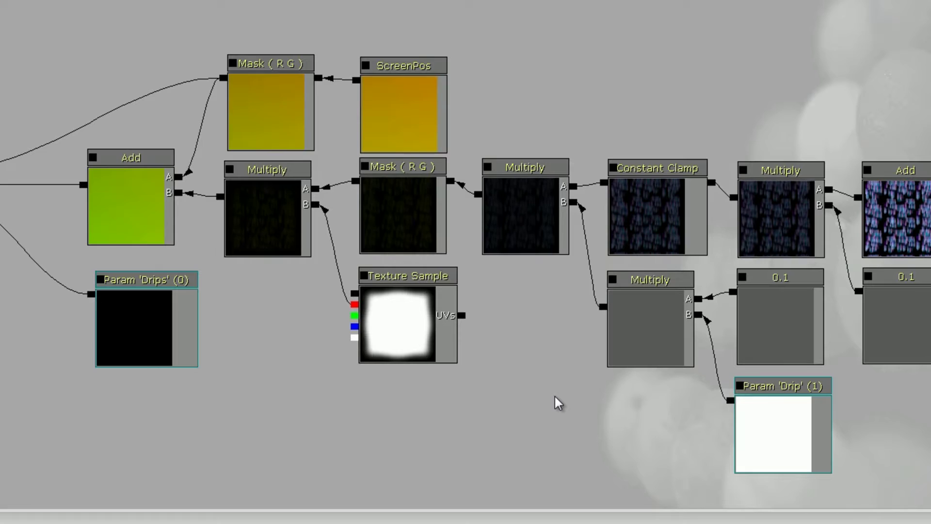
# Examine how the ScreenPos, Mask, Add, Lerp and Scene Texture Sample nodes feed the material's Emissive input
pyautogui.moveTo(556, 356); pyautogui.dragTo(555, 434)
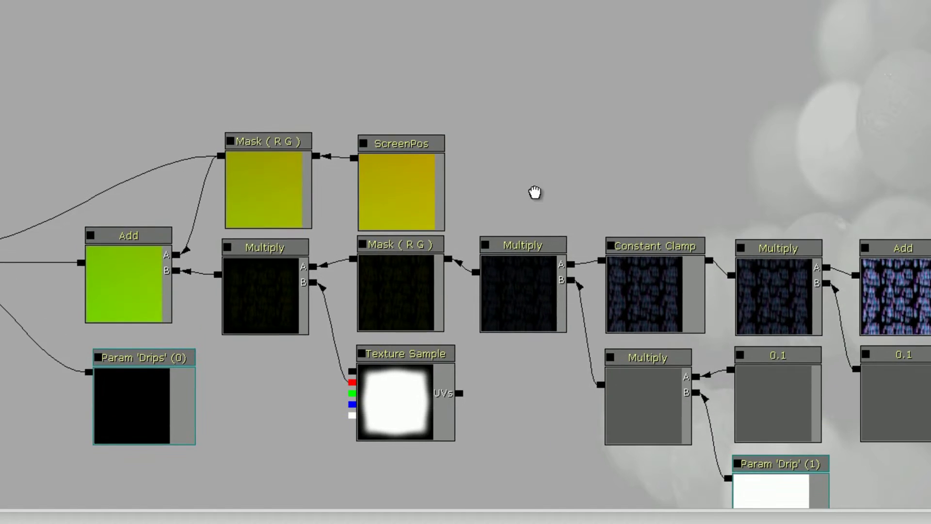
pyautogui.moveTo(534, 193); pyautogui.dragTo(598, 176)
pyautogui.moveTo(592, 116); pyautogui.dragTo(611, 108)
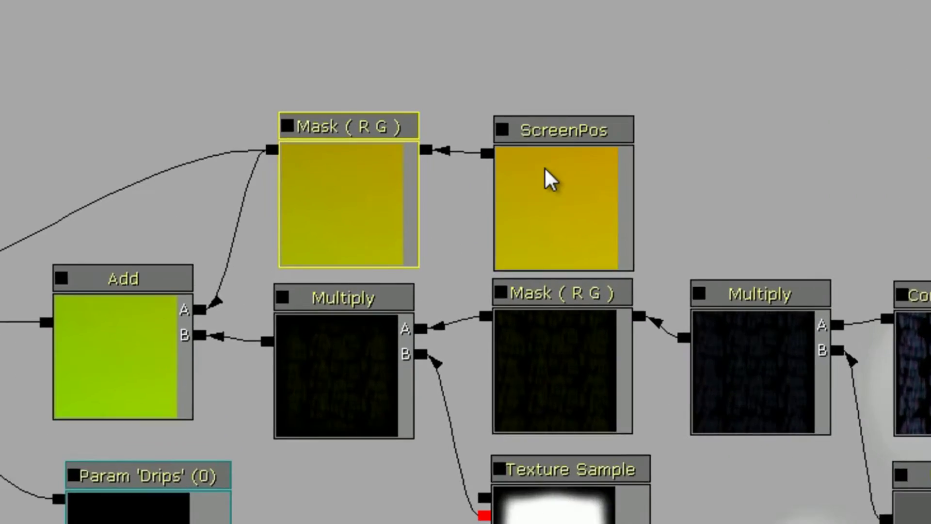
pyautogui.click(477, 154)
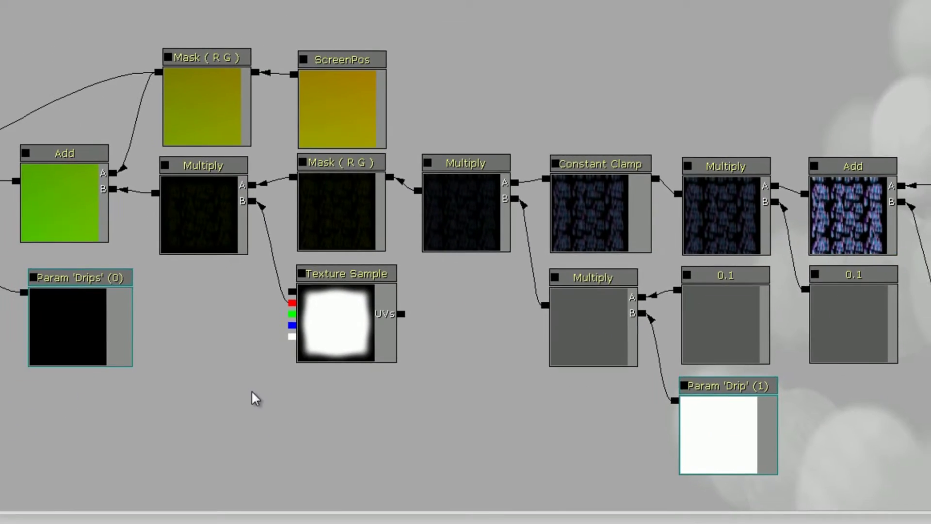
pyautogui.click(198, 201)
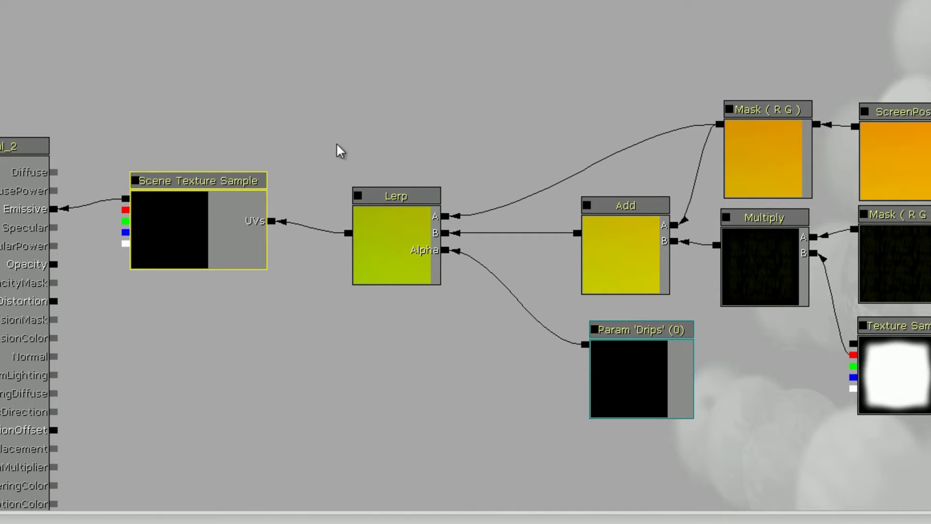
pyautogui.moveTo(468, 180); pyautogui.dragTo(381, 136)
# Find the ScalarParameter expression with the search "scalar", add it beside the Drips parameter, and view its default value and parameter name
pyautogui.click(723, 352)
pyautogui.moveTo(650, 351); pyautogui.dragTo(677, 357)
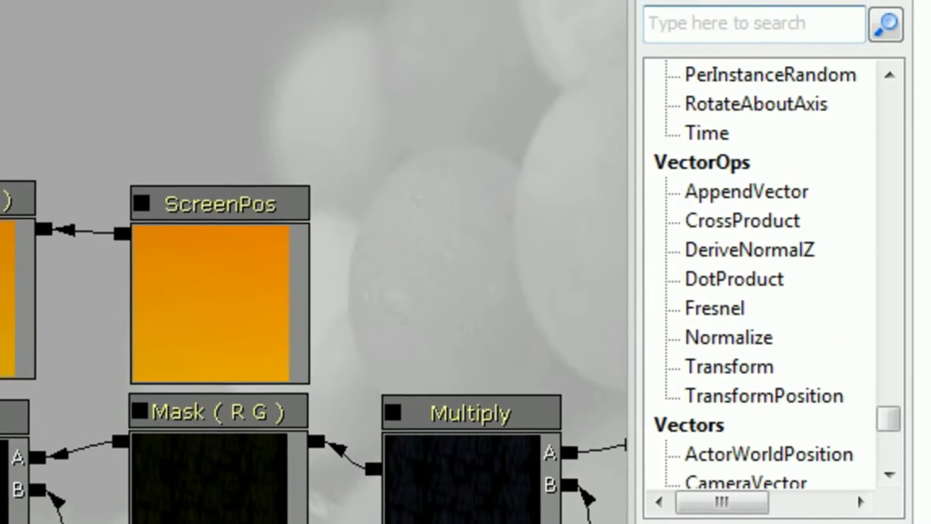
pyautogui.write('scalar')
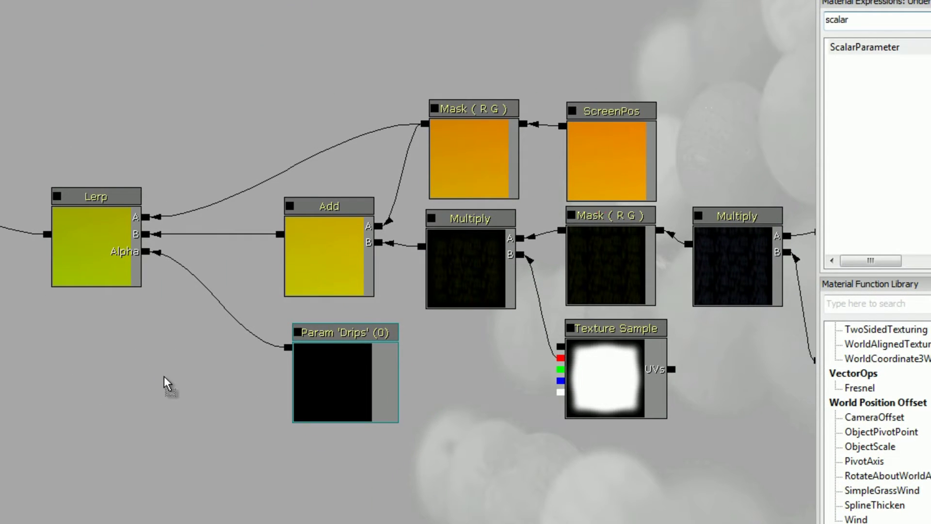
pyautogui.moveTo(164, 376); pyautogui.dragTo(165, 378)
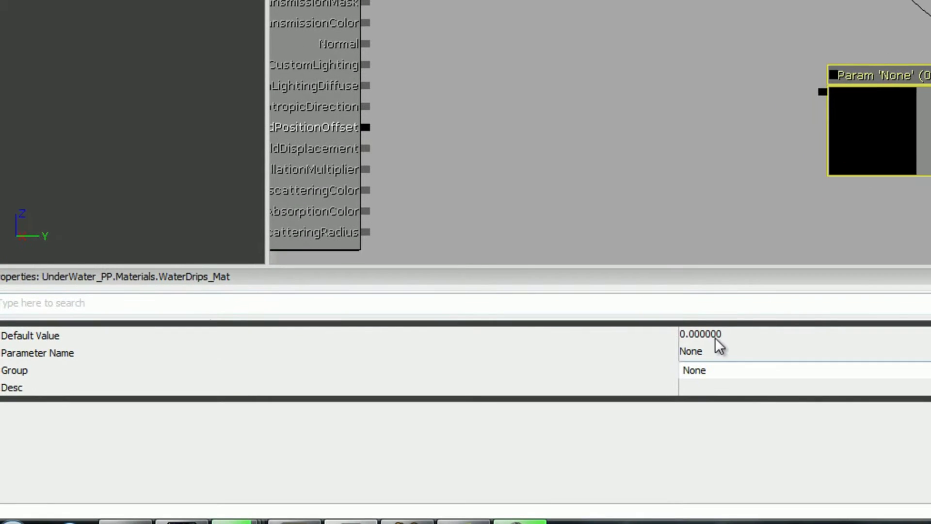
pyautogui.click(714, 335)
pyautogui.click(686, 352)
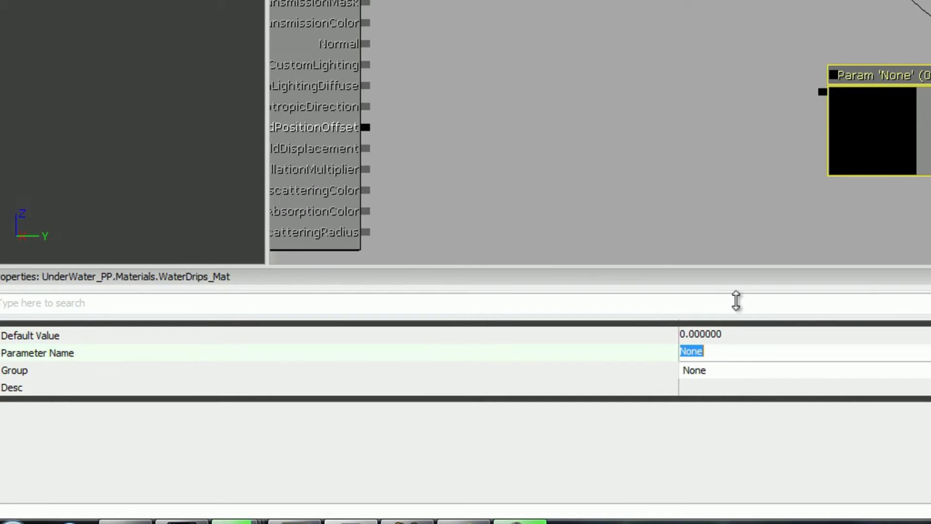
pyautogui.click(798, 225)
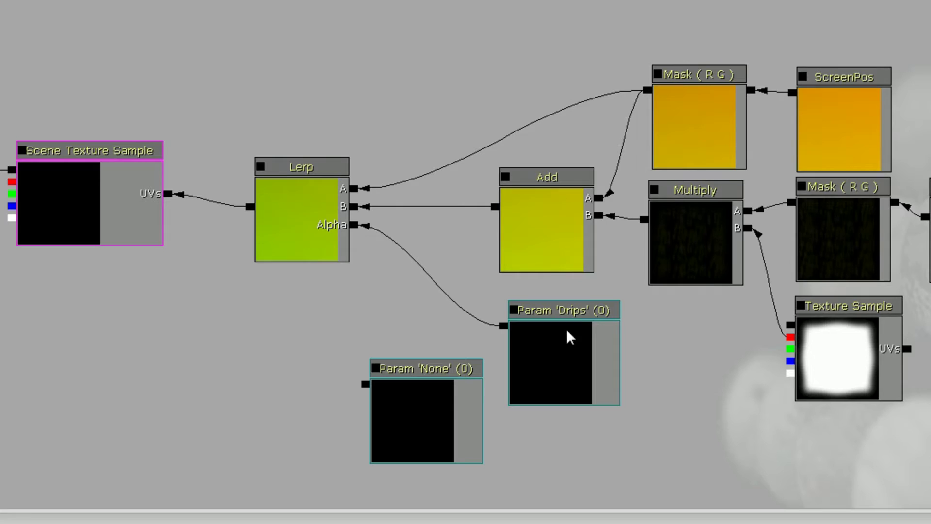
# Set the Drips parameter's default value to 1, return it to 0, and go back to the Content Browser
pyautogui.click(600, 313)
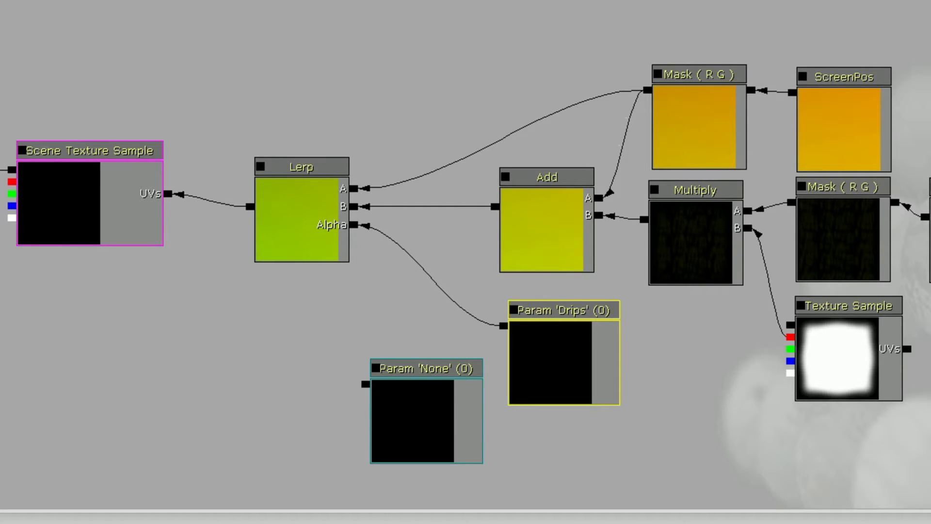
pyautogui.press('Return')
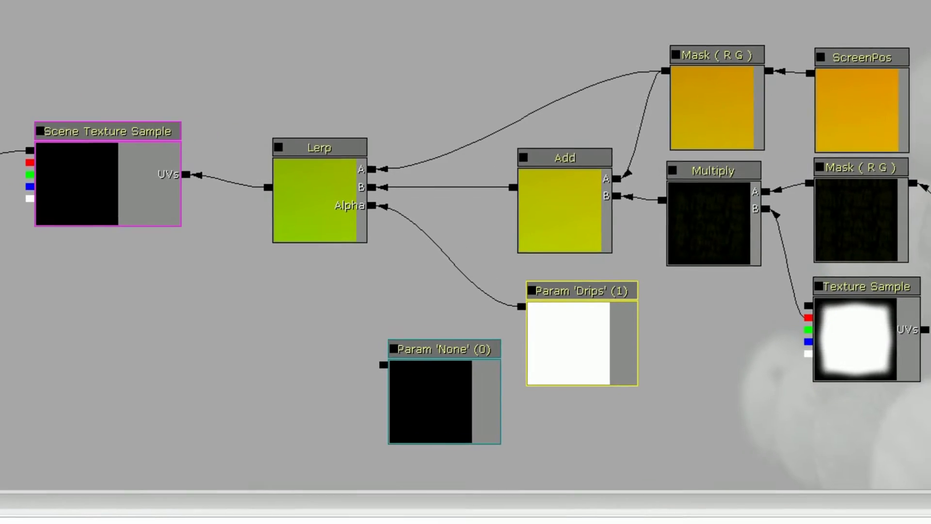
pyautogui.press('Return')
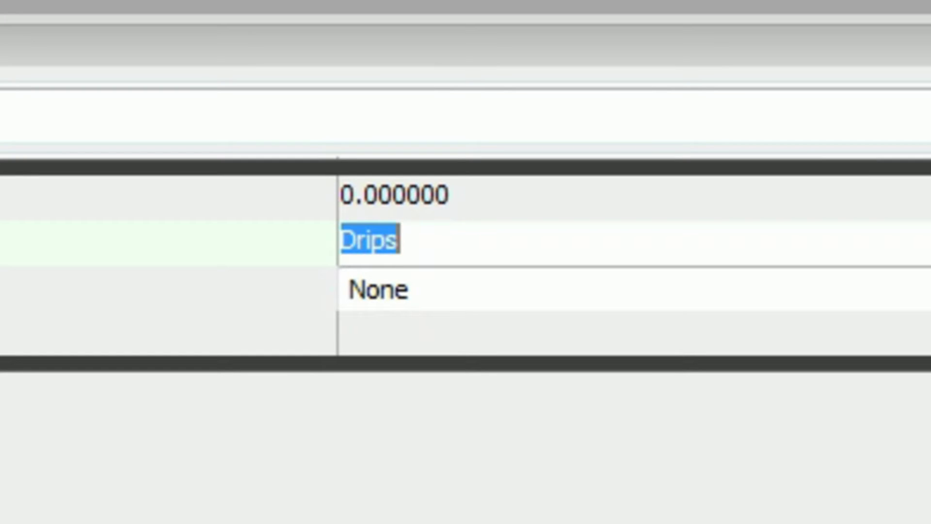
pyautogui.click(776, 2)
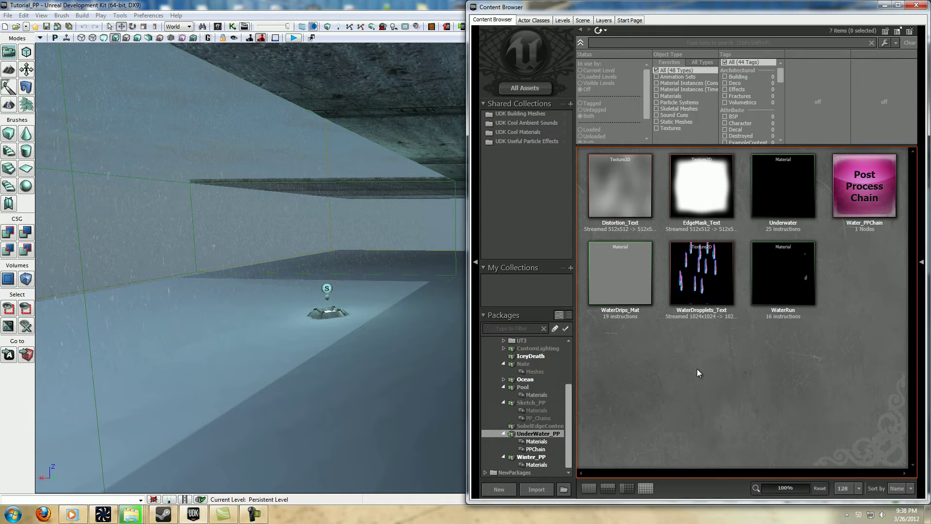
# Create a PostProcessChain named Rain_Run in the UnderWater_PP package
pyautogui.rightClick(662, 360)
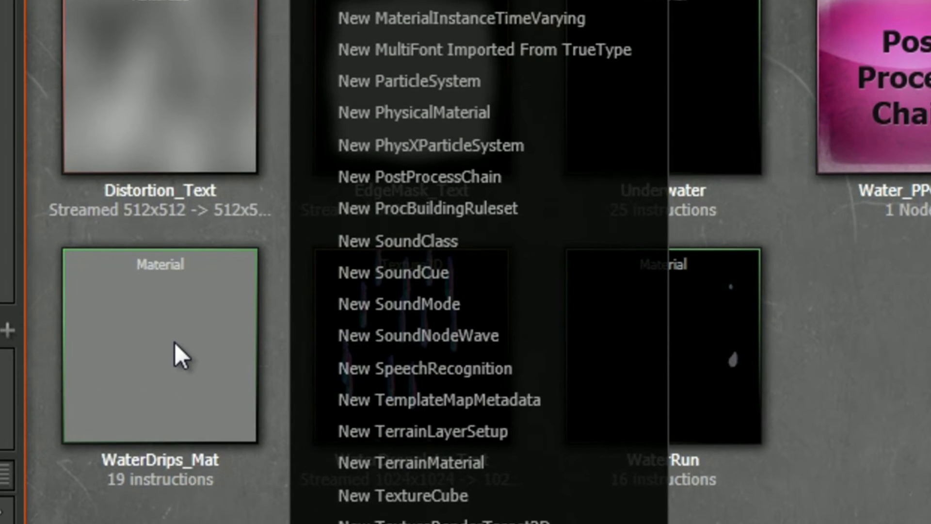
pyautogui.click(467, 176)
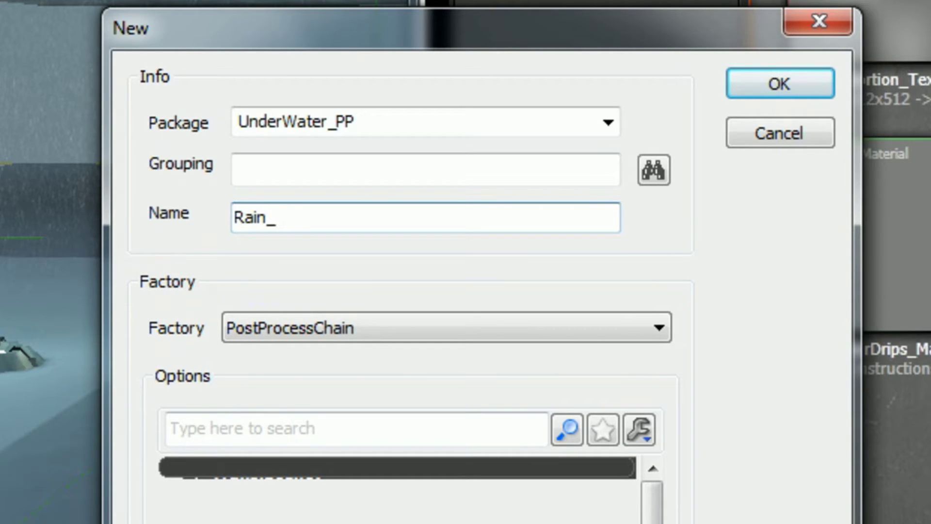
pyautogui.press('Return')
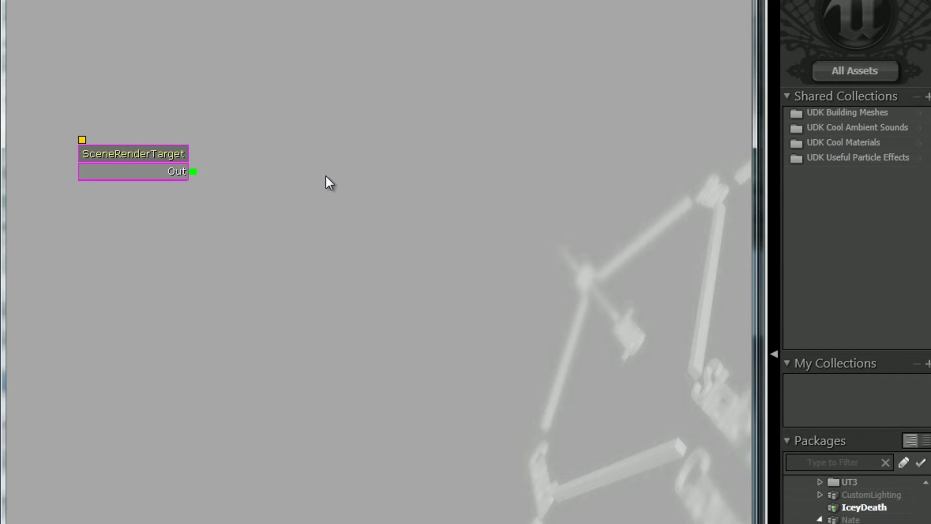
# Add a MaterialEffect node beside SceneRenderTarget in the new chain and assign the selected material to it
pyautogui.rightClick(281, 166)
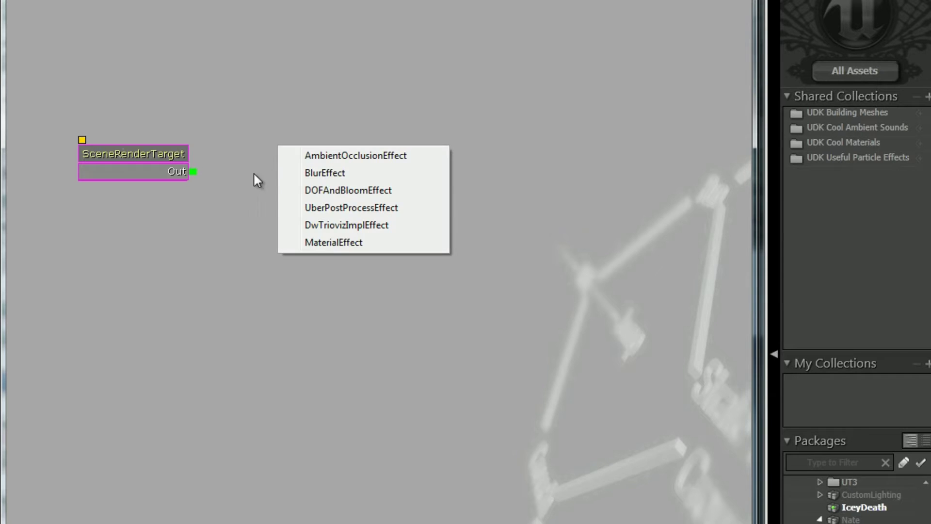
pyautogui.click(330, 242)
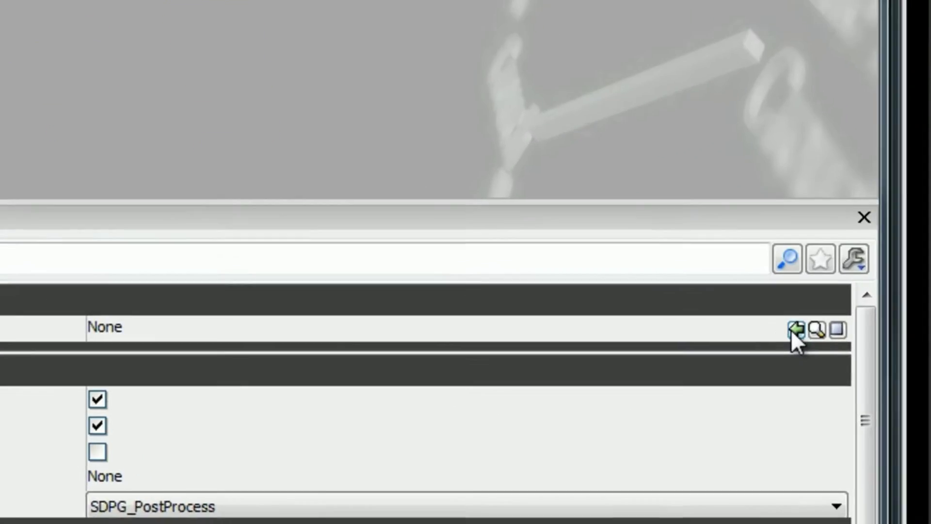
pyautogui.click(537, 464)
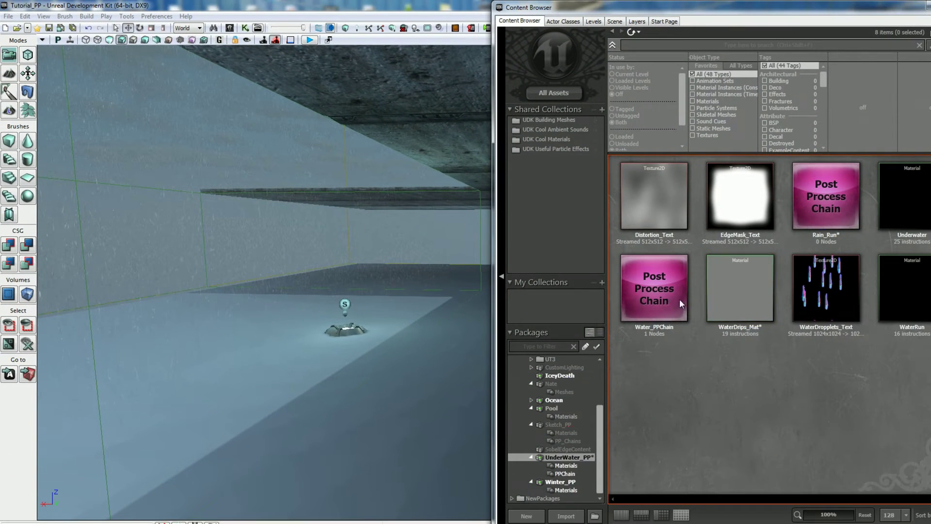
# Assign Rain_Run as the World Post Process Chain in the level's World Properties and return to the UnderWater_PP assets
pyautogui.click(682, 291)
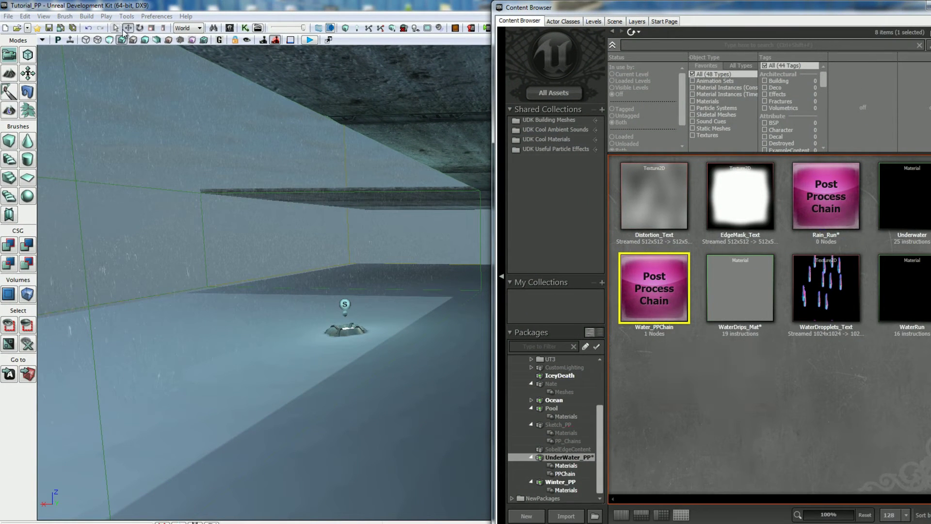
pyautogui.click(823, 217)
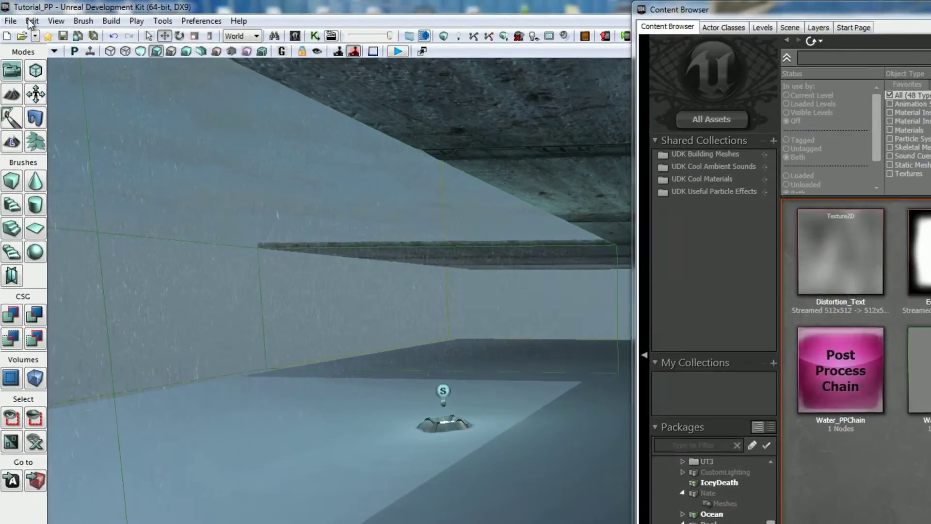
pyautogui.click(25, 17)
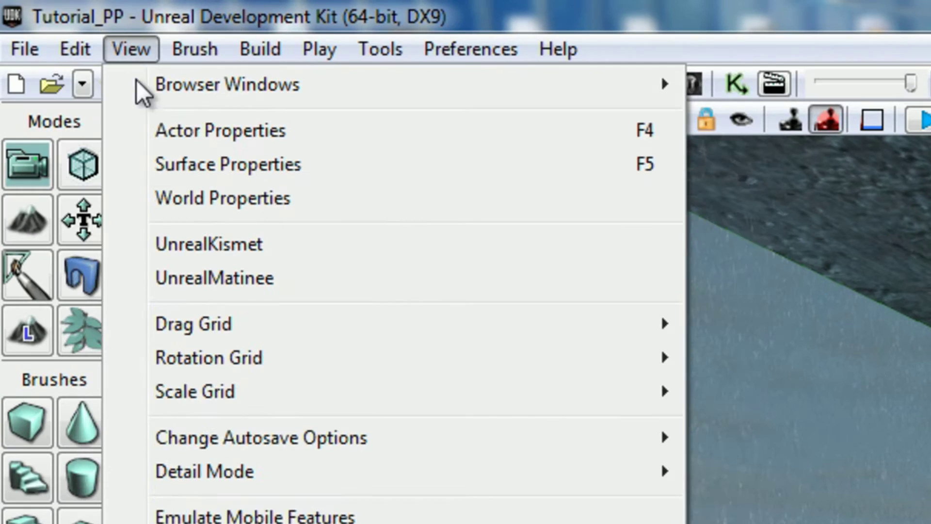
pyautogui.click(233, 202)
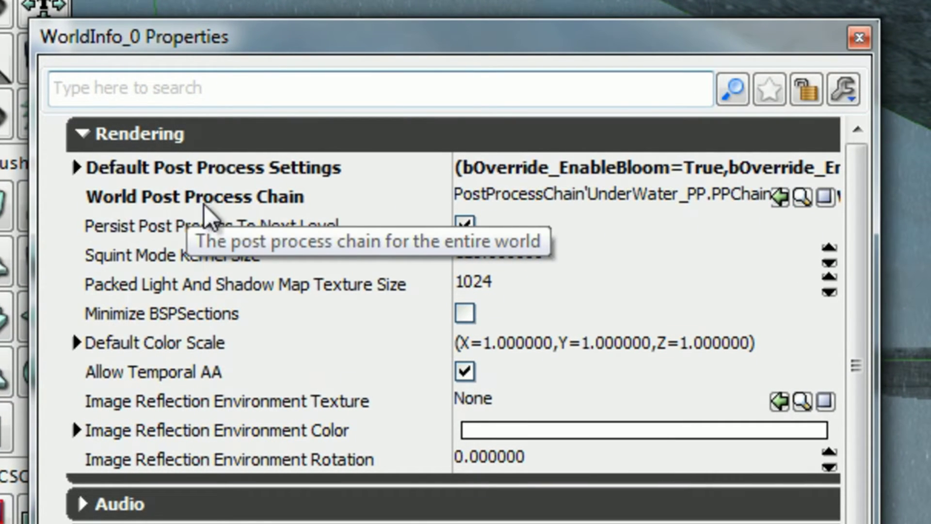
pyautogui.click(780, 196)
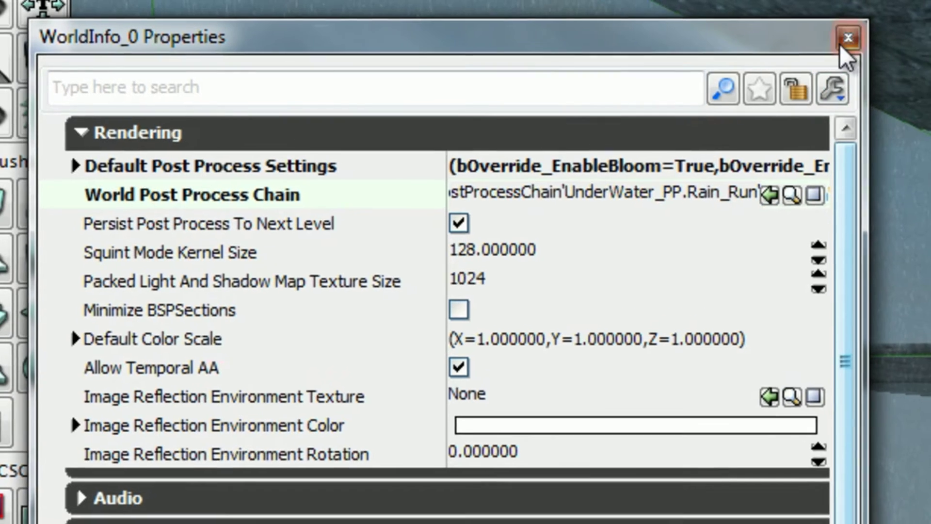
pyautogui.click(859, 38)
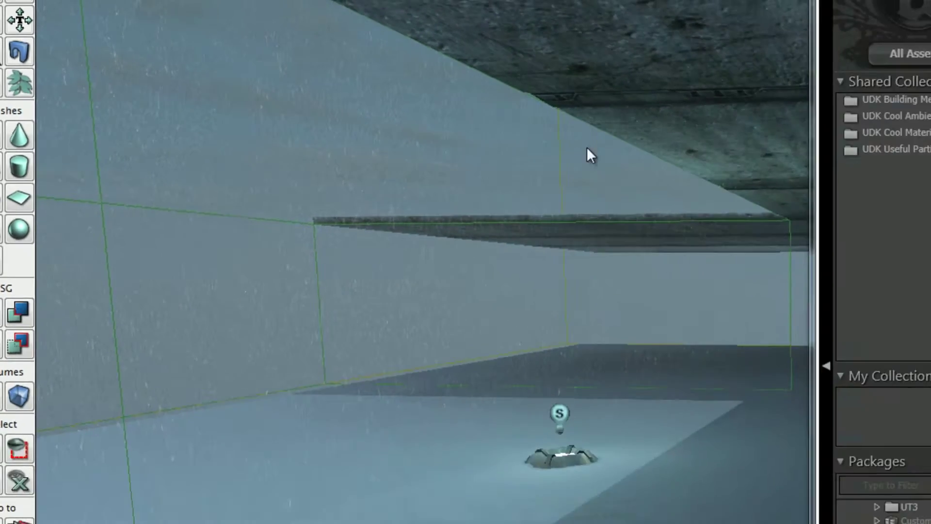
pyautogui.click(875, 382)
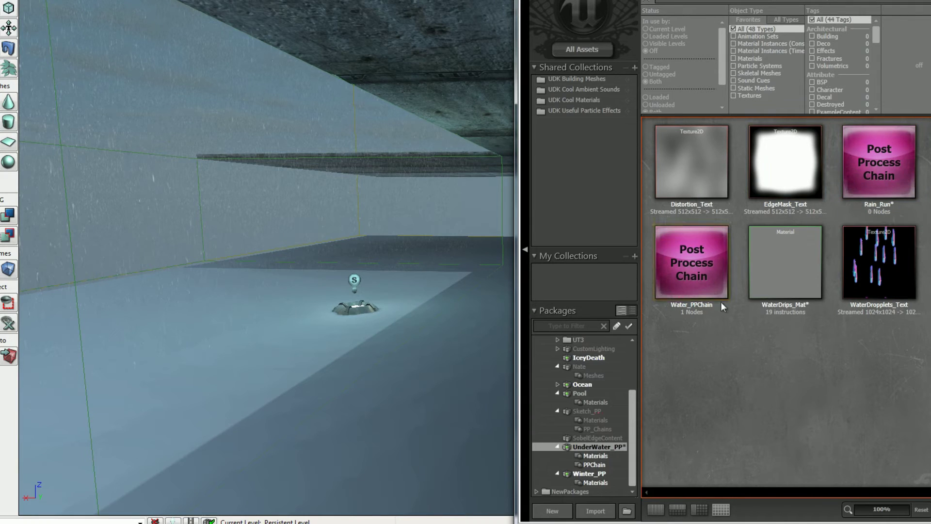
pyautogui.click(791, 290)
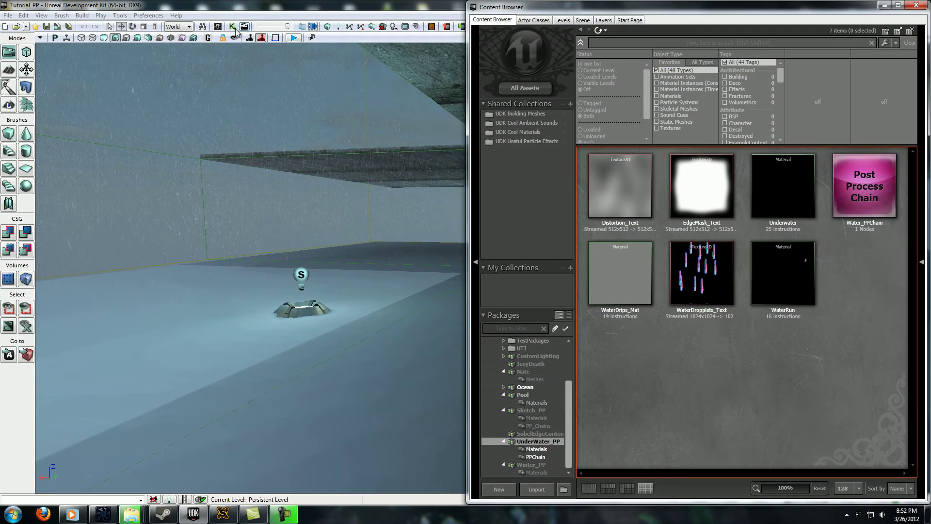
# Open UnrealKismet and look at the existing Matinee's Drips_PP group and its material parameter track
pyautogui.click(234, 30)
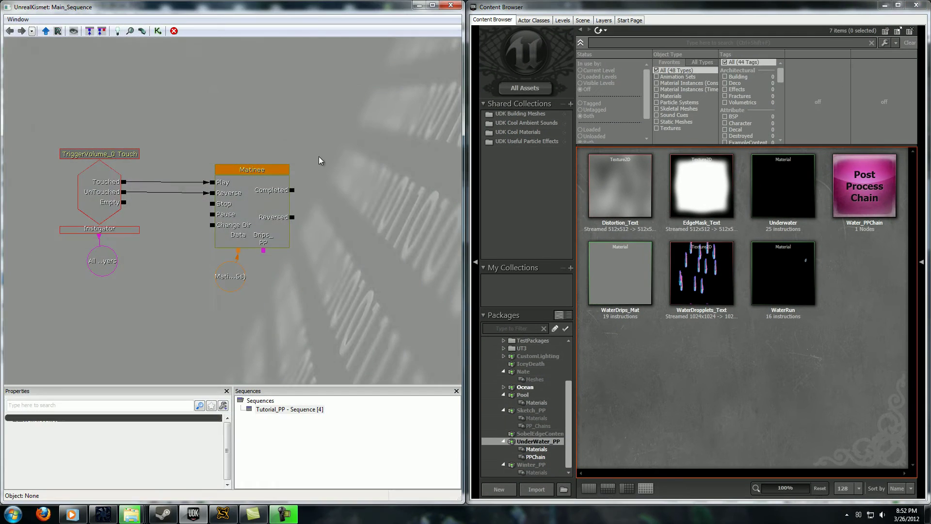
pyautogui.moveTo(370, 234); pyautogui.dragTo(298, 241)
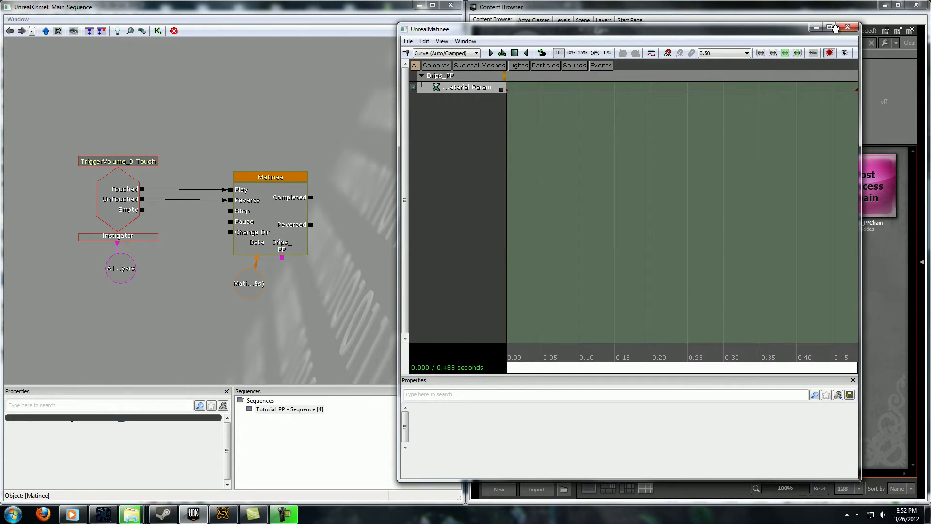
pyautogui.click(847, 27)
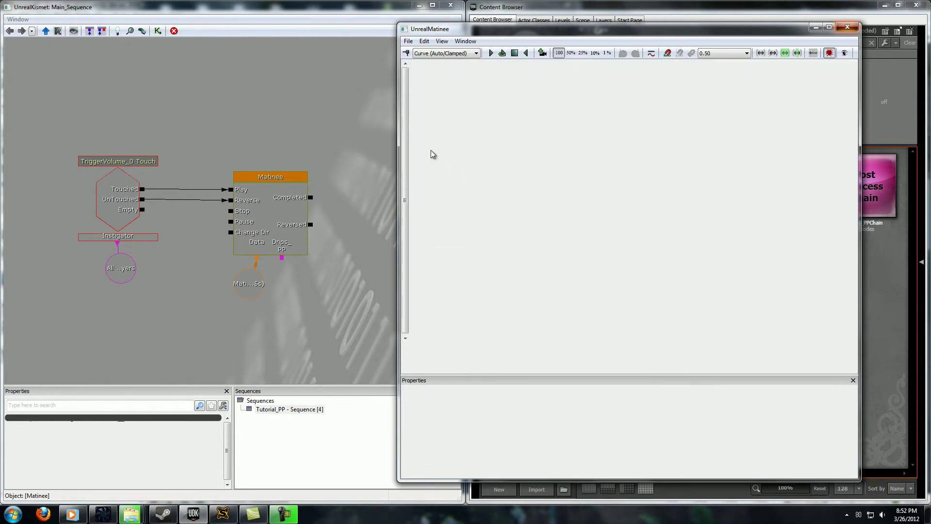
# Create a new Matinee in an empty area of the Kismet sequence and add a group named RainPostProcess to it
pyautogui.moveTo(347, 131); pyautogui.dragTo(407, 354)
pyautogui.rightClick(213, 173)
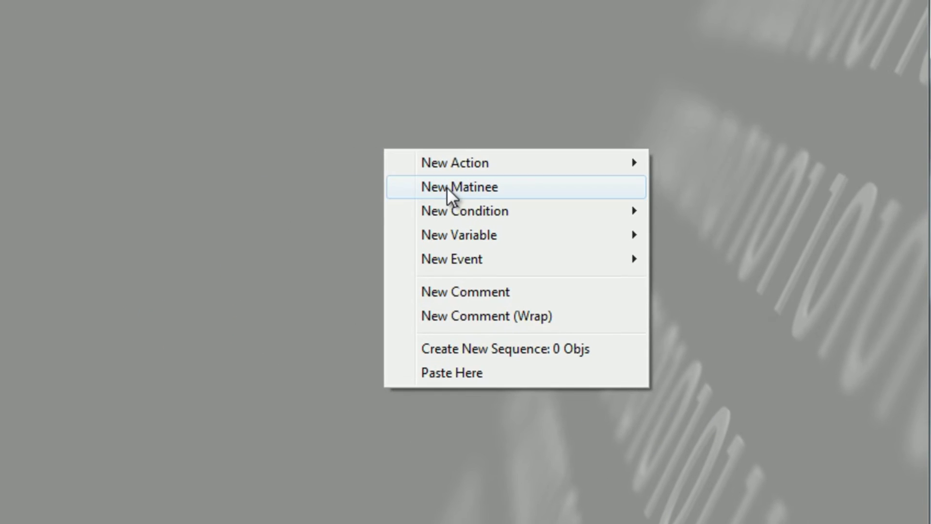
pyautogui.click(429, 189)
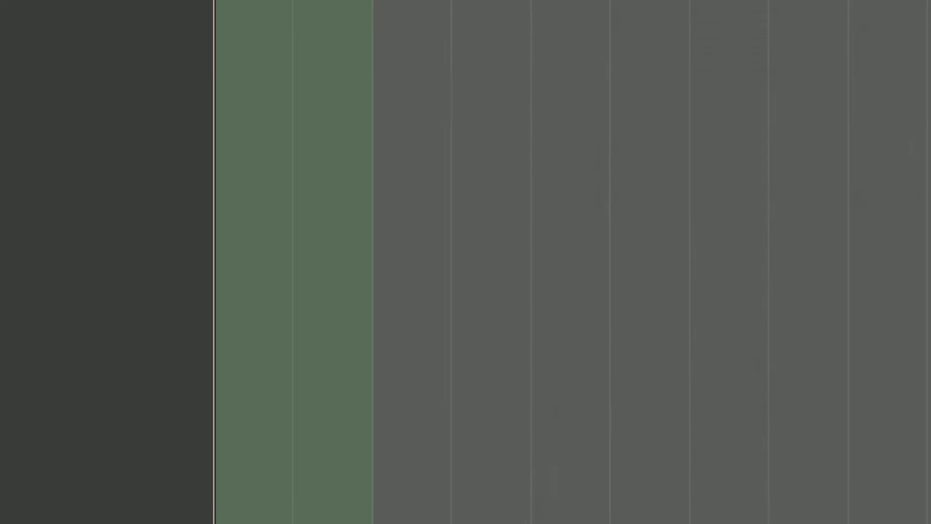
pyautogui.rightClick(108, 121)
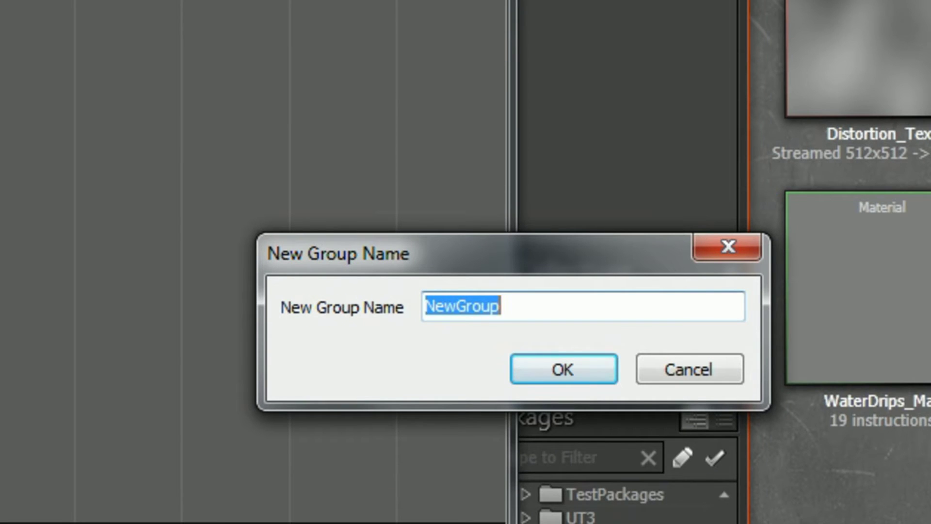
pyautogui.write('RainPostProcess')
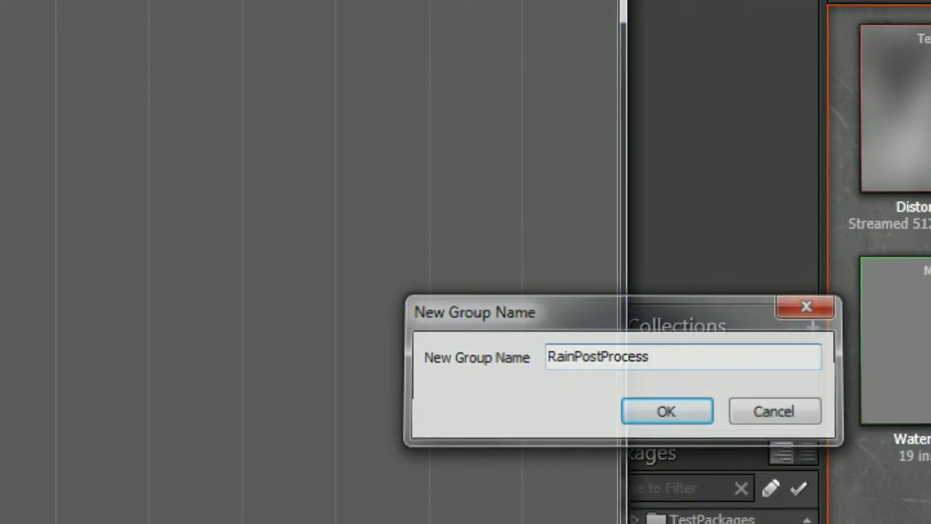
pyautogui.press('Return')
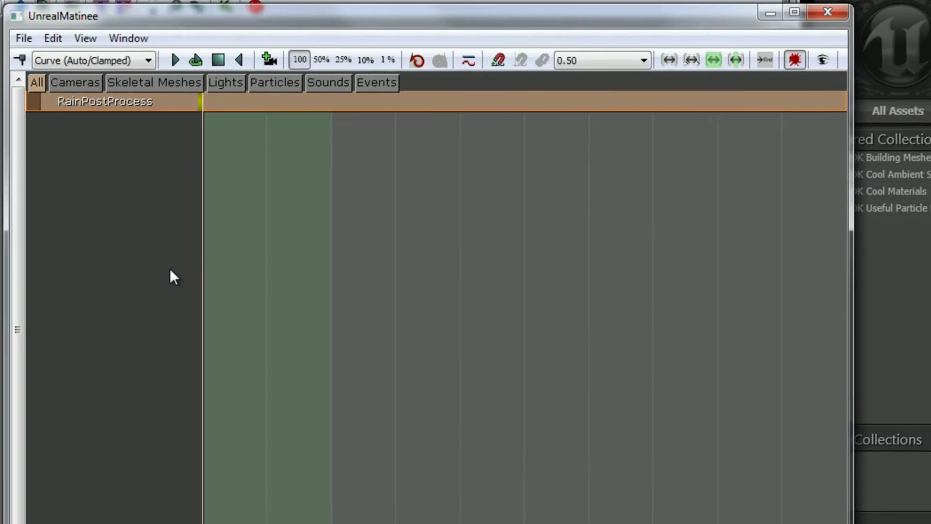
# Select the WaterDrips_Mat material and add a Float Material Param track to the RainPostProcess group
pyautogui.click(731, 393)
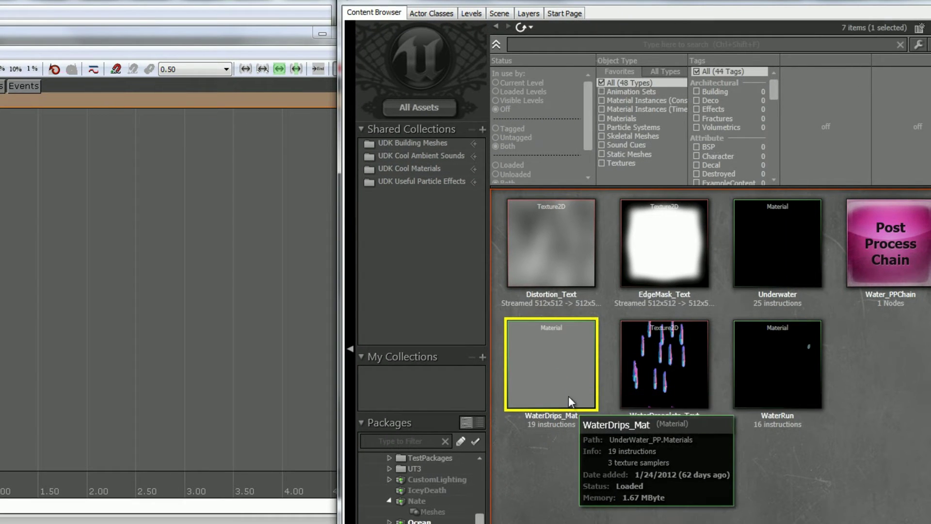
pyautogui.click(145, 242)
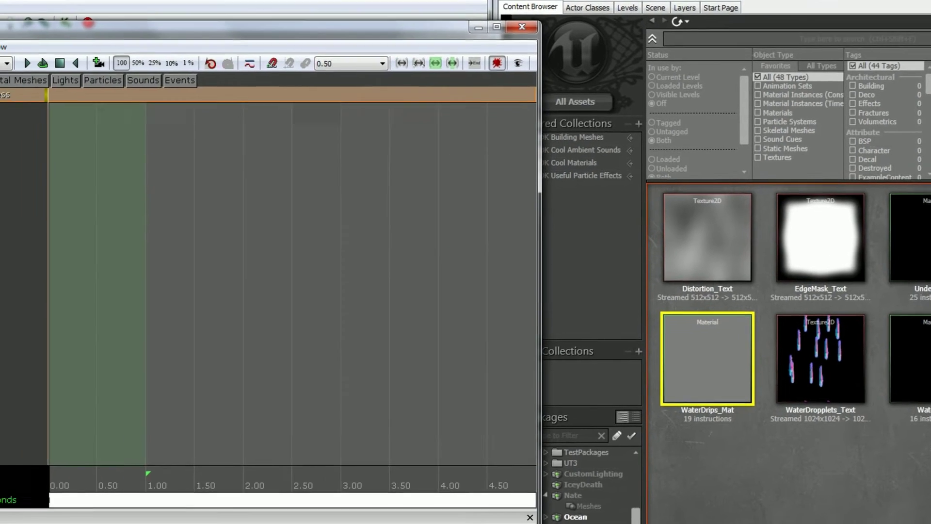
pyautogui.rightClick(88, 91)
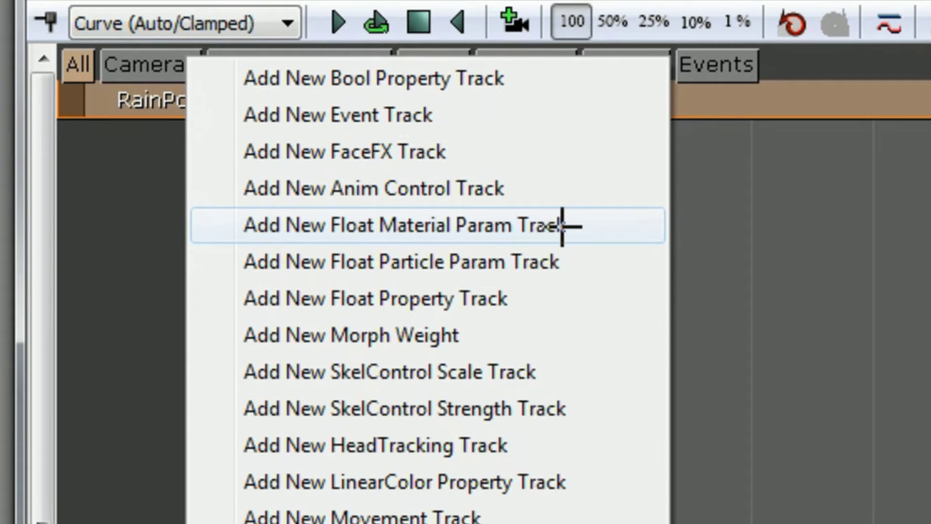
pyautogui.click(592, 228)
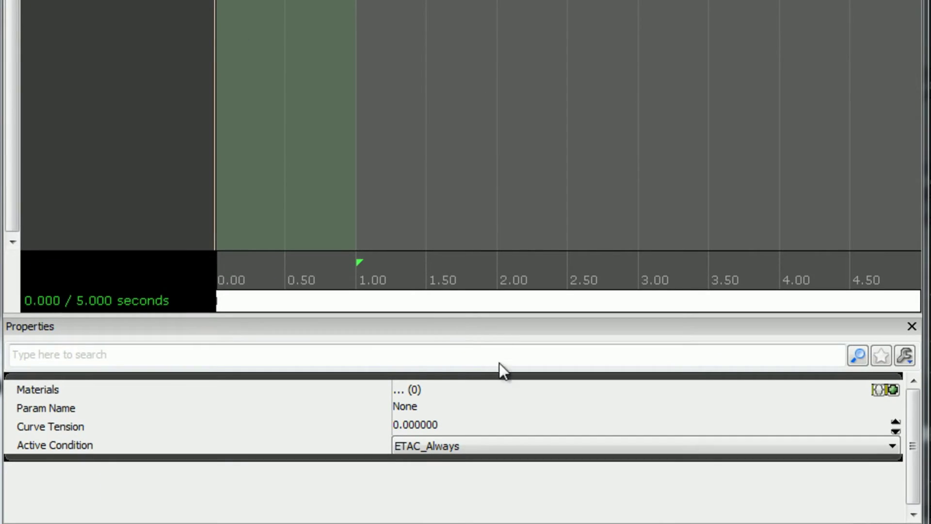
# Add a Materials entry to the track with WaterDrips_Mat as Target Material, and set Param Name to drips
pyautogui.click(895, 391)
pyautogui.click(84, 411)
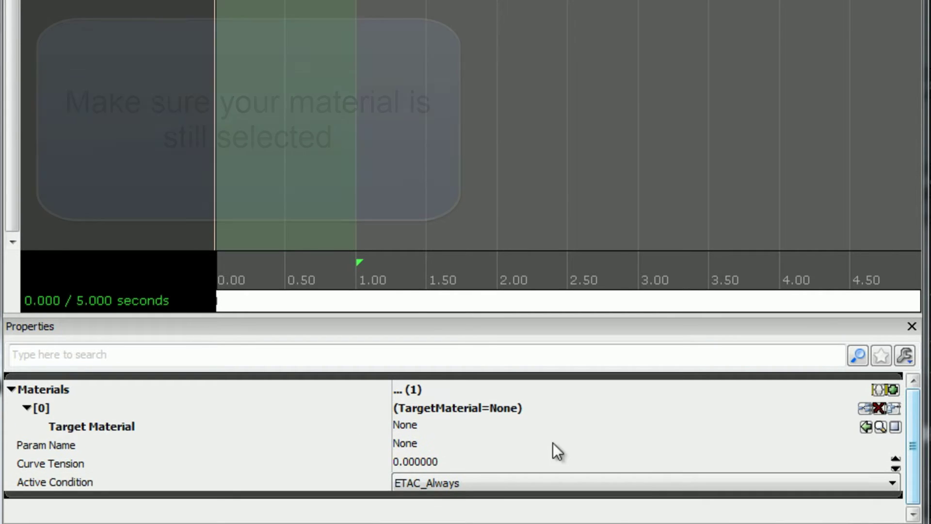
pyautogui.click(865, 427)
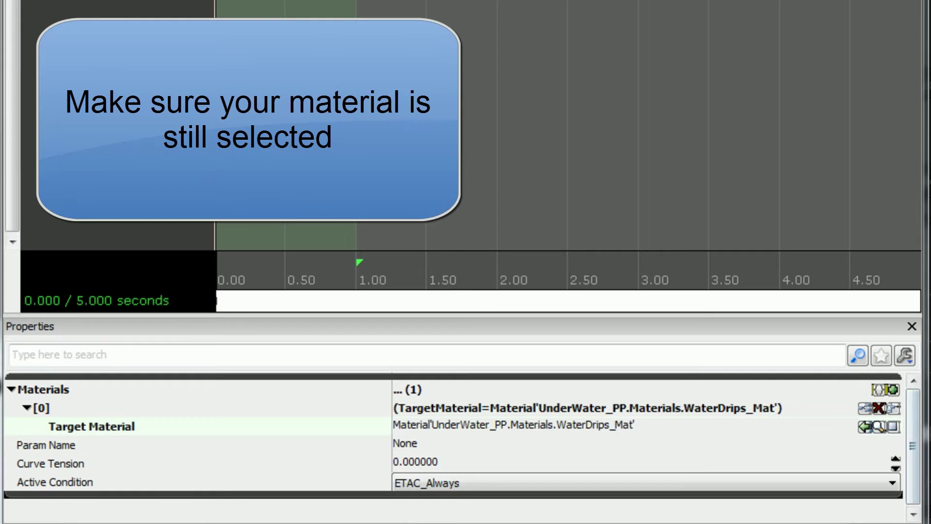
pyautogui.click(397, 445)
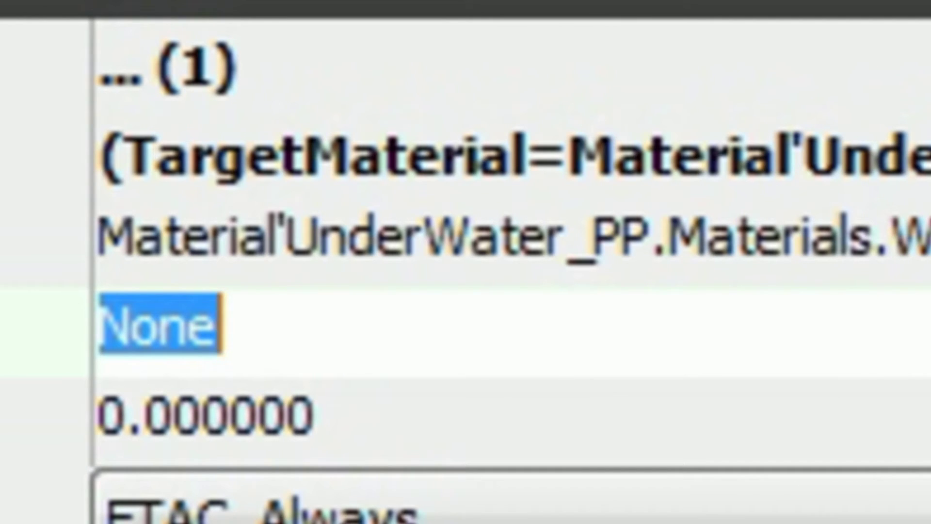
pyautogui.write('drips')
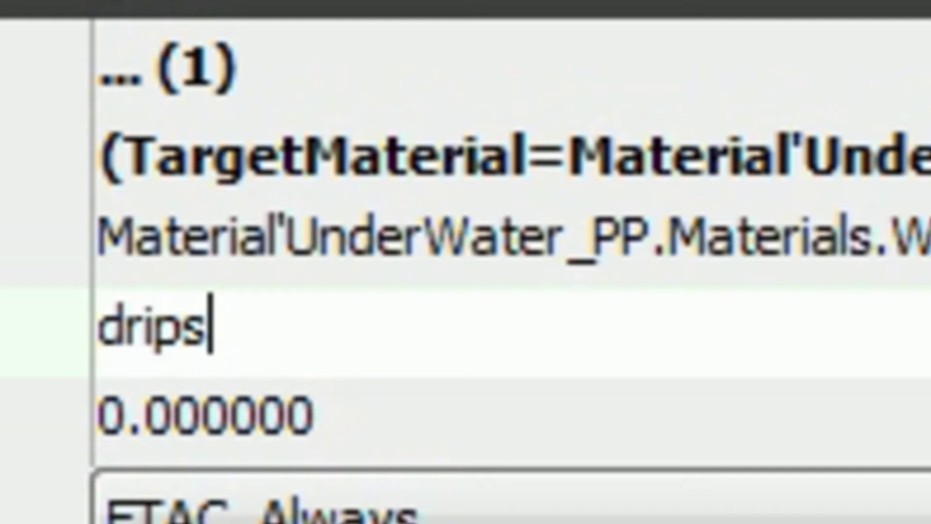
pyautogui.press('Return')
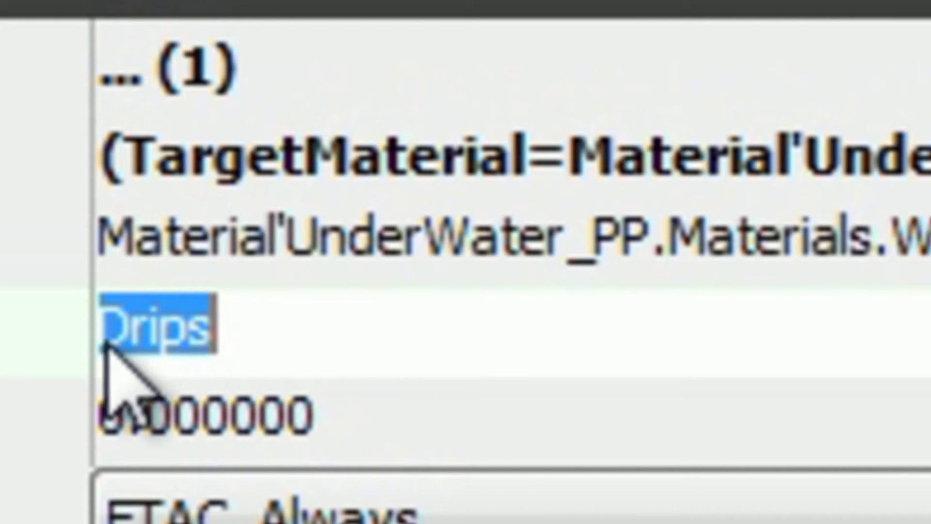
# Replace the track's Param Name with driz and set it back to drips
pyautogui.click(442, 337)
pyautogui.hotkey('ctrl', 'a')
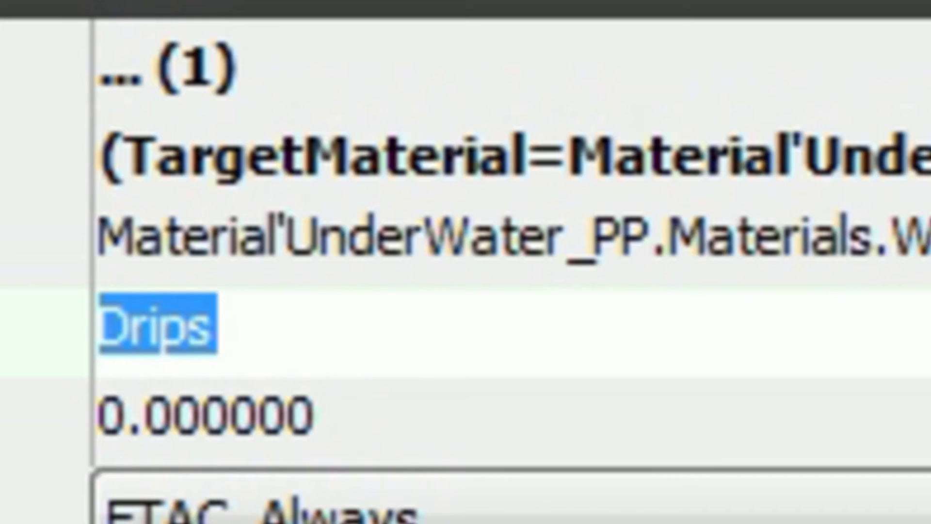
pyautogui.write('driz')
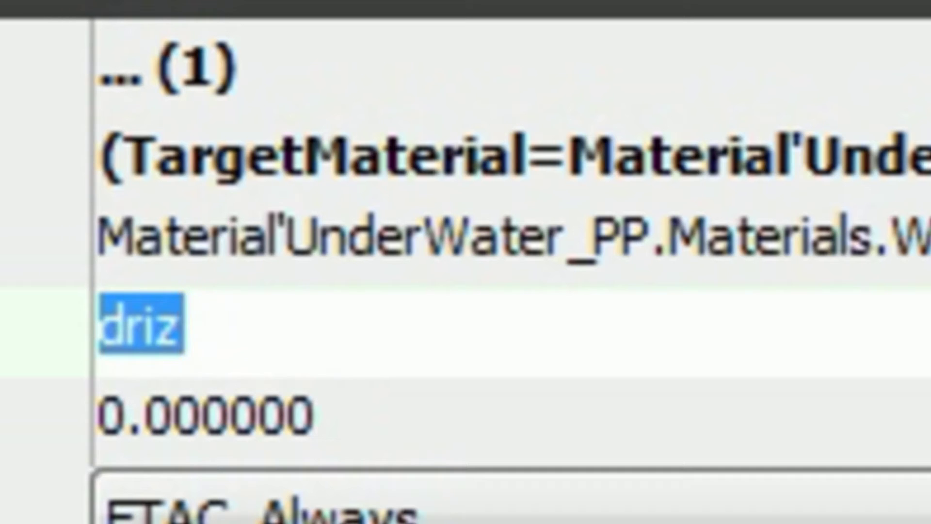
pyautogui.write('drips')
pyautogui.press('Return')
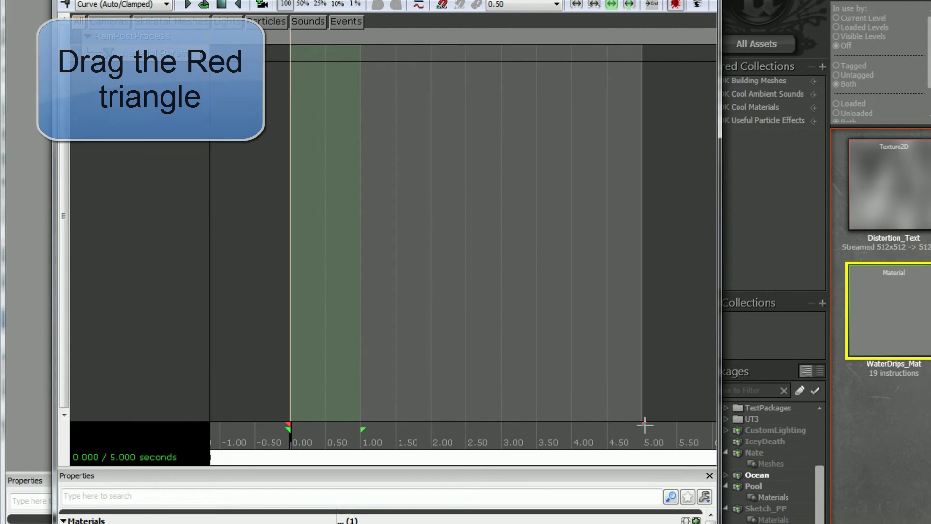
# Shorten the Matinee by moving its end marker closer to the start, and add keyframes at both ends of the parameter track
pyautogui.moveTo(643, 423); pyautogui.dragTo(391, 417)
pyautogui.press('Return')
pyautogui.press('Return')
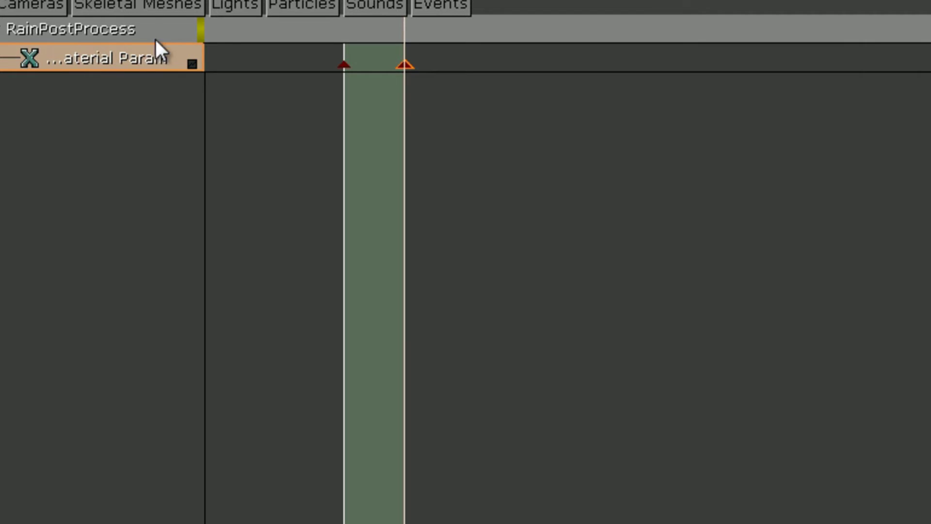
# Set the value of the end keyframe on the Float Material Param track to 1
pyautogui.rightClick(405, 65)
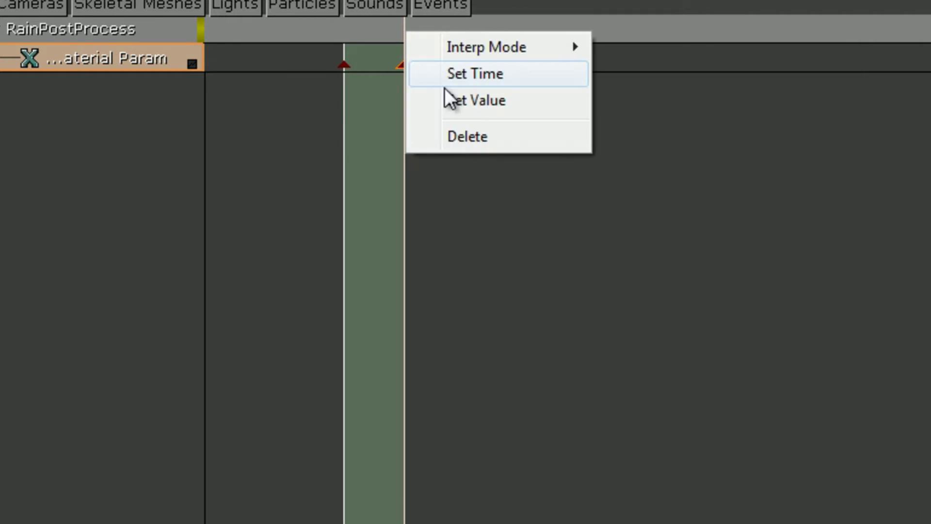
pyautogui.click(524, 103)
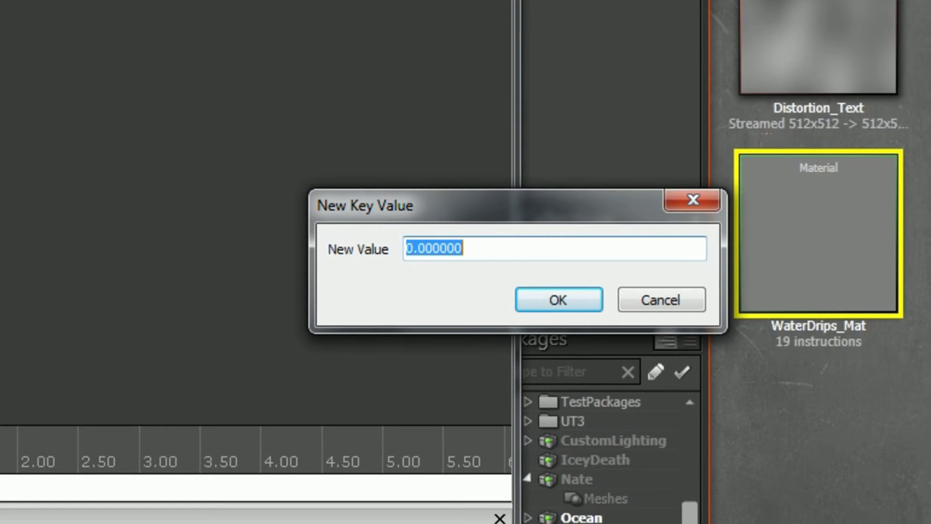
pyautogui.write('1')
pyautogui.press('Return')
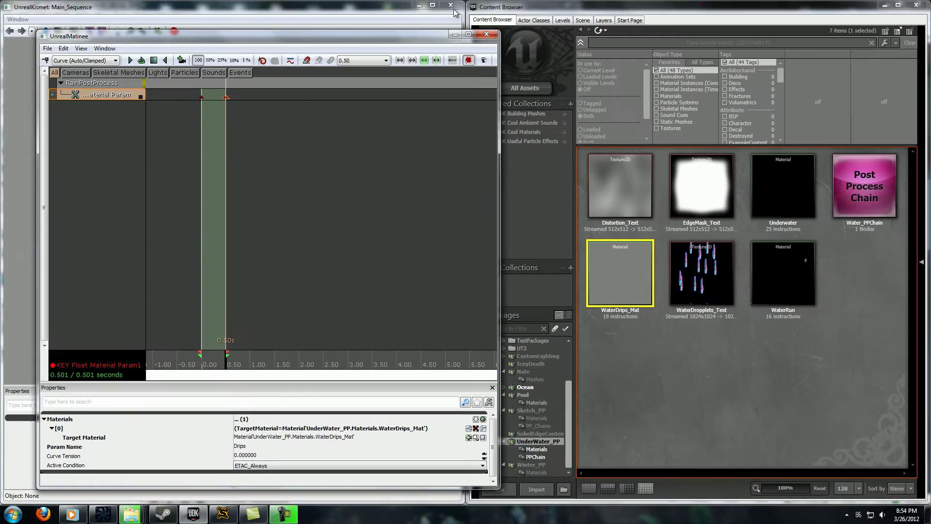
# Uncover the level viewport and scrub the Matinee between start and end to preview the drips
pyautogui.click(451, 6)
pyautogui.moveTo(402, 36); pyautogui.dragTo(850, 35)
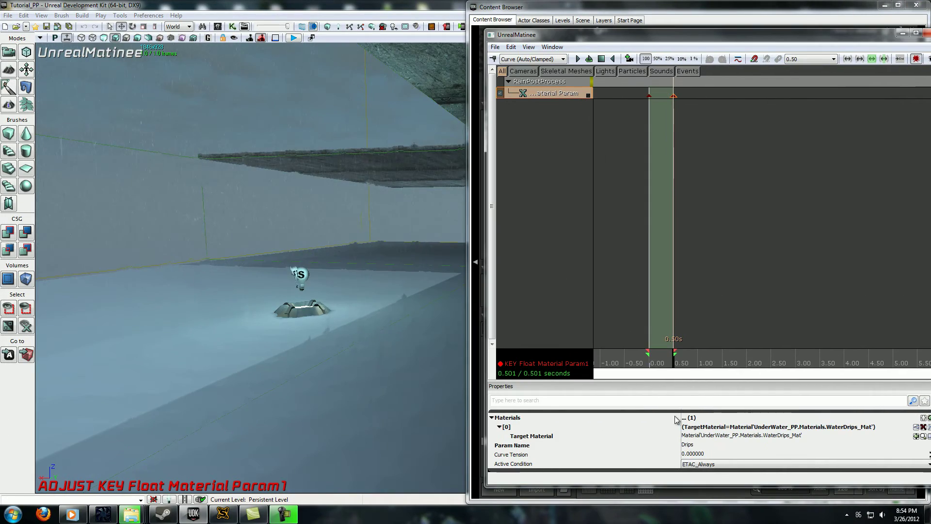
pyautogui.moveTo(671, 366); pyautogui.dragTo(649, 366)
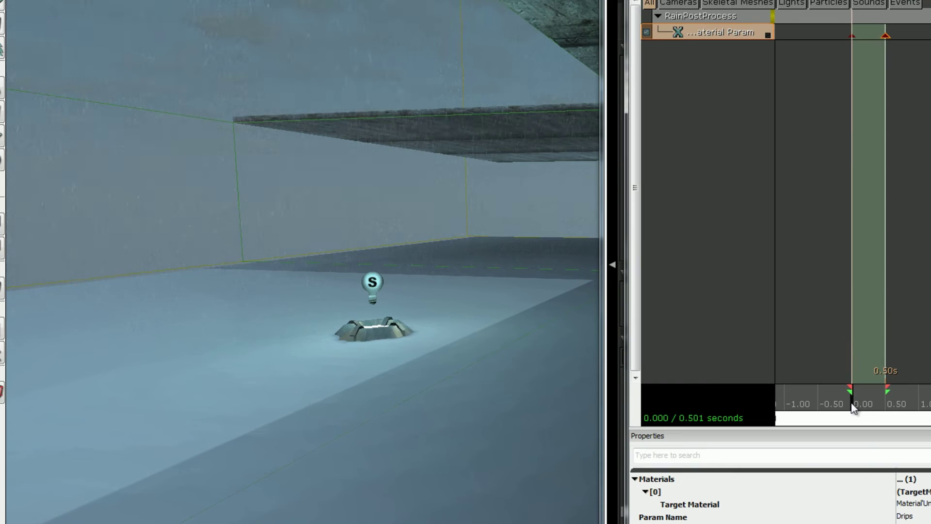
pyautogui.moveTo(856, 407); pyautogui.dragTo(912, 407)
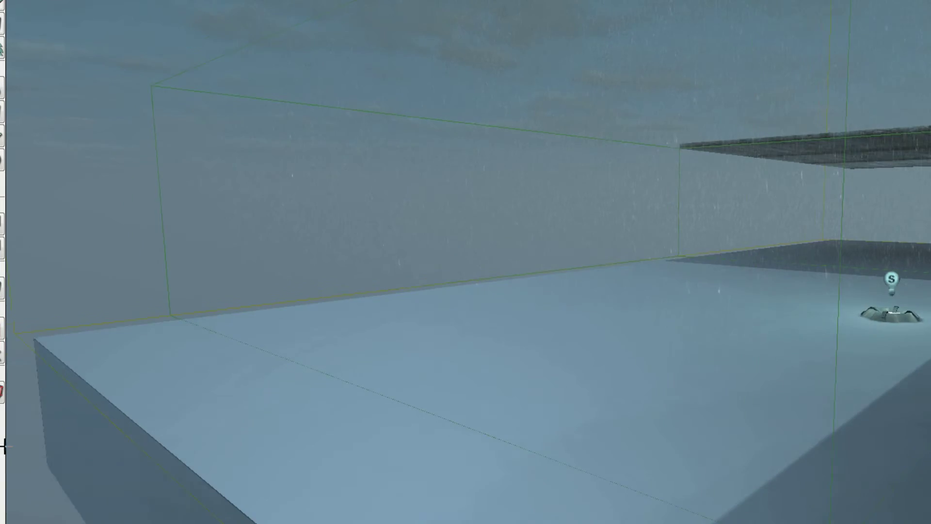
# Add a TriggerVolume from the builder brush outside the platform, and move the builder brush away from it
pyautogui.moveTo(663, 218); pyautogui.dragTo(676, 219, button='right')
pyautogui.rightClick(677, 218)
pyautogui.click(289, 204)
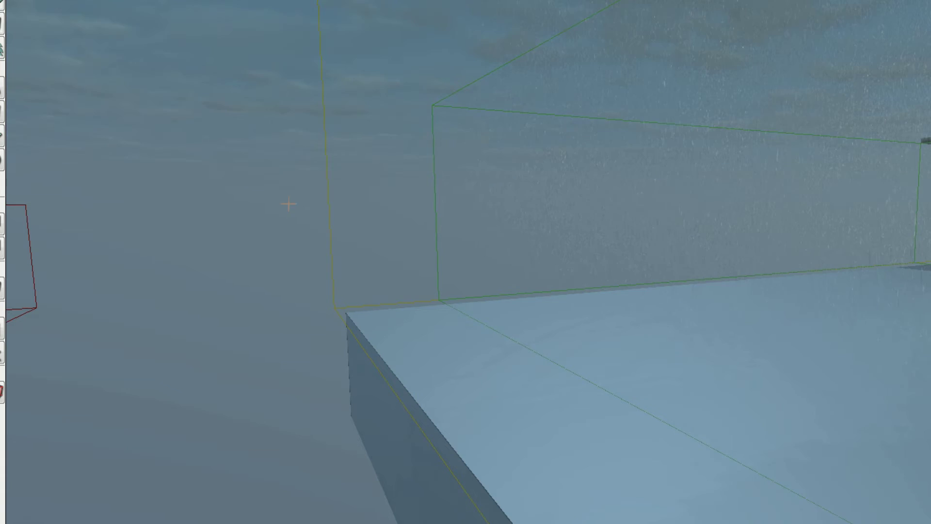
pyautogui.moveTo(289, 203); pyautogui.dragTo(441, 205, button='right')
pyautogui.click(503, 280)
pyautogui.moveTo(503, 281)
pyautogui.mouseDown()
pyautogui.moveTo(504, 252)
pyautogui.moveTo(572, 194)
pyautogui.moveTo(159, 41)
pyautogui.mouseUp()
pyautogui.moveTo(158, 42)
pyautogui.mouseDown(button='right')
pyautogui.moveTo(6, 198)
pyautogui.moveTo(563, 334)
pyautogui.moveTo(473, 276)
pyautogui.mouseUp(button='right')
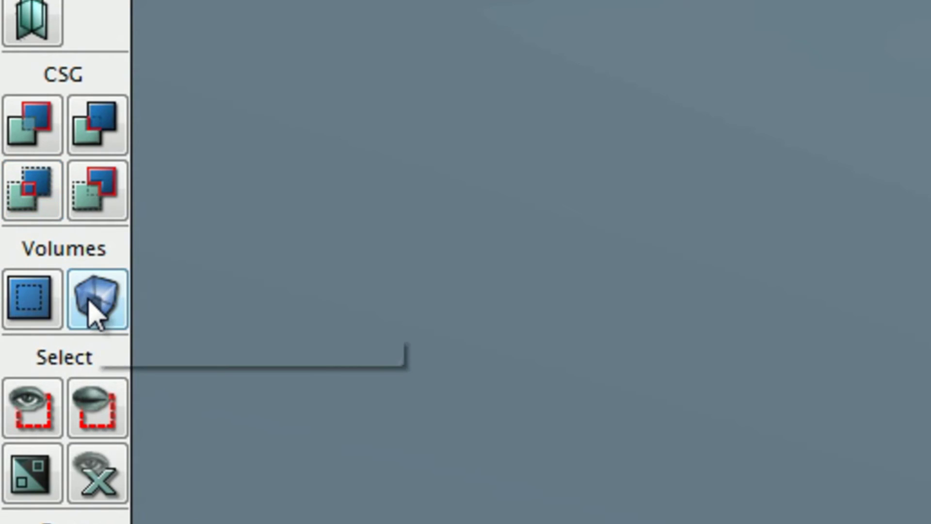
pyautogui.click(92, 302)
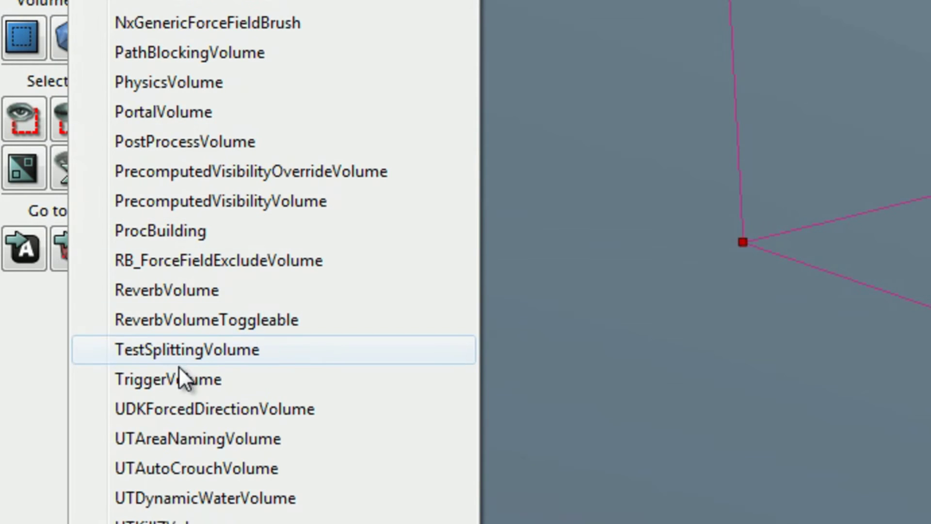
pyautogui.click(274, 382)
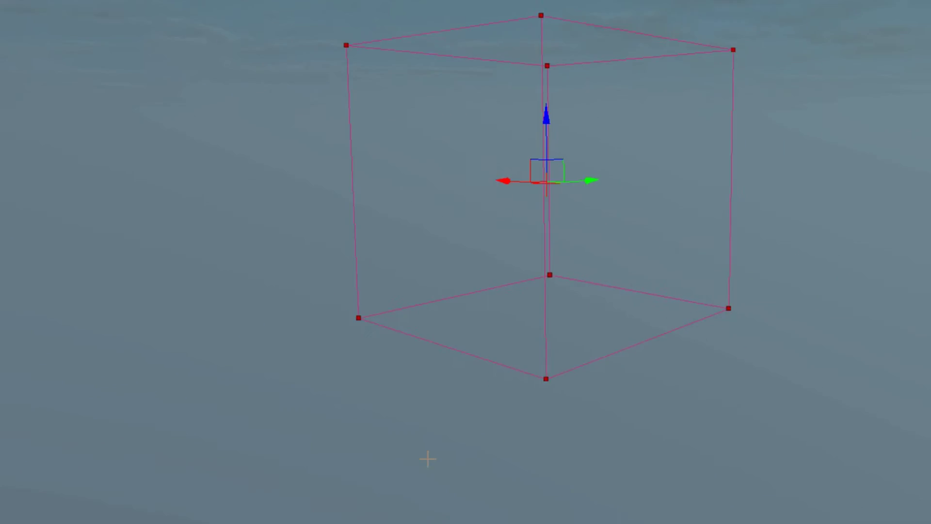
pyautogui.keyDown('alt'); pyautogui.moveTo(285, 242); pyautogui.dragTo(80, 199); pyautogui.keyUp('alt')
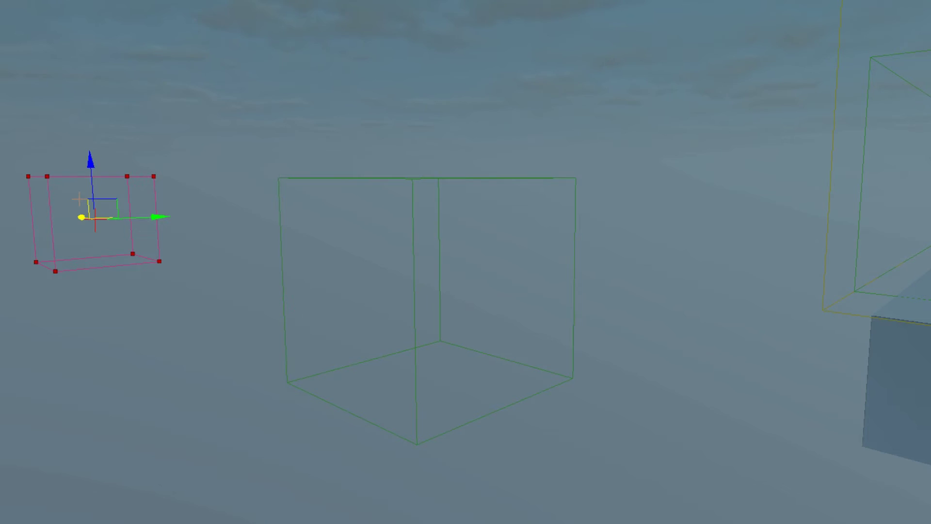
# Select the new trigger volume in the level and add a Touch event for it in Kismet
pyautogui.click(359, 177)
pyautogui.moveTo(339, 286); pyautogui.dragTo(307, 412)
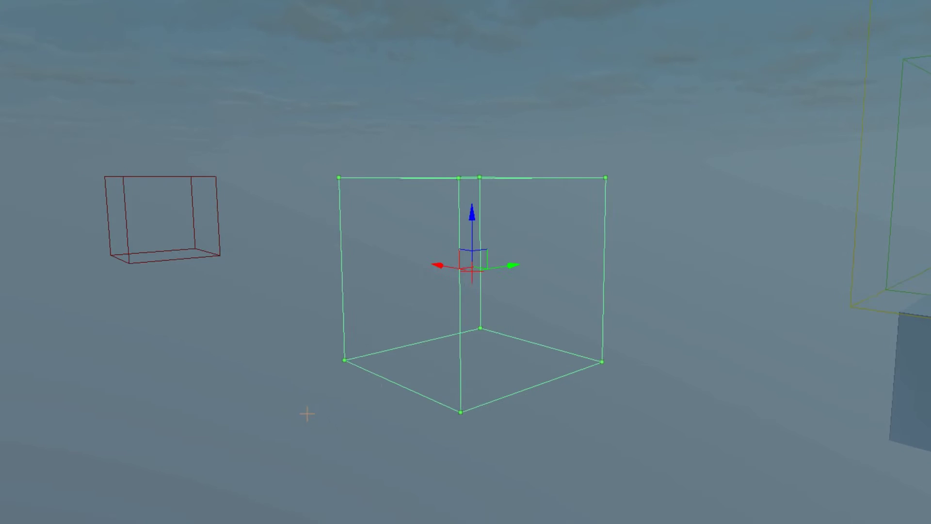
pyautogui.moveTo(308, 411); pyautogui.dragTo(615, 318, button='middle')
pyautogui.moveTo(615, 318); pyautogui.dragTo(597, 249)
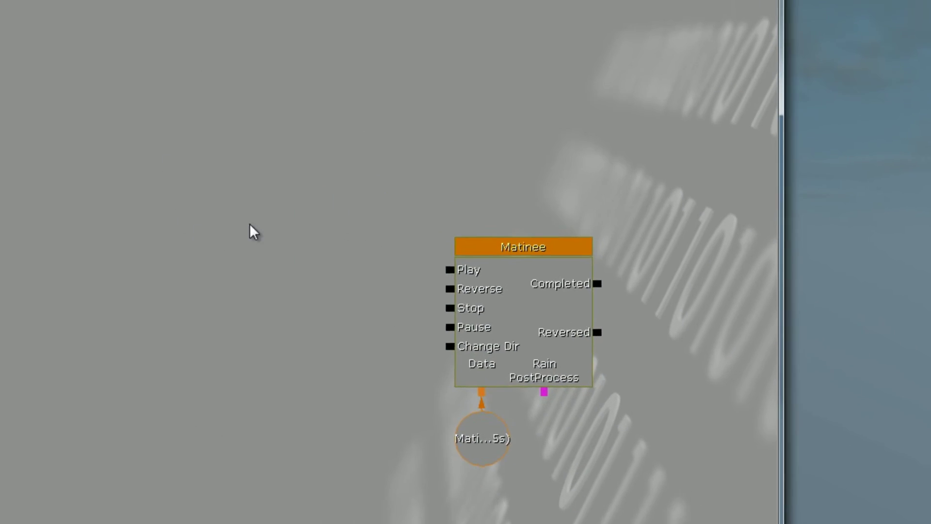
pyautogui.rightClick(223, 243)
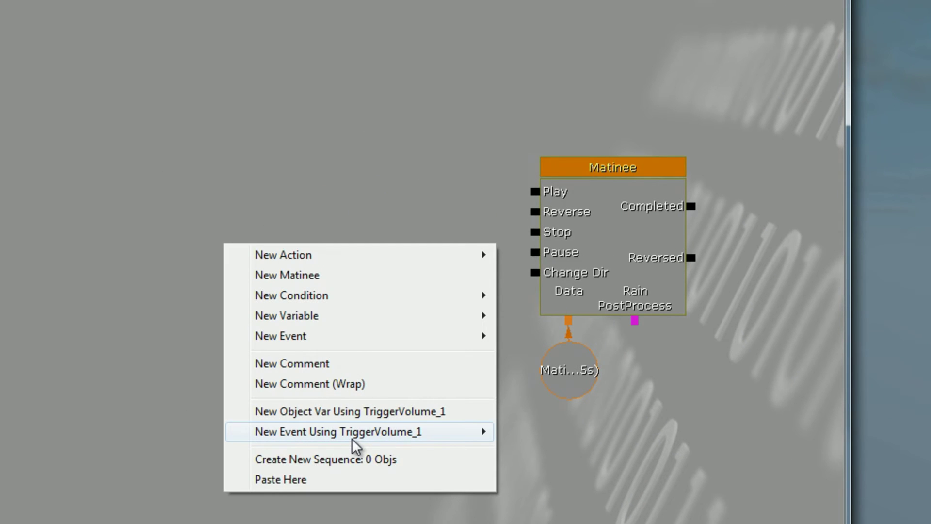
pyautogui.moveTo(354, 437)
pyautogui.click(538, 432)
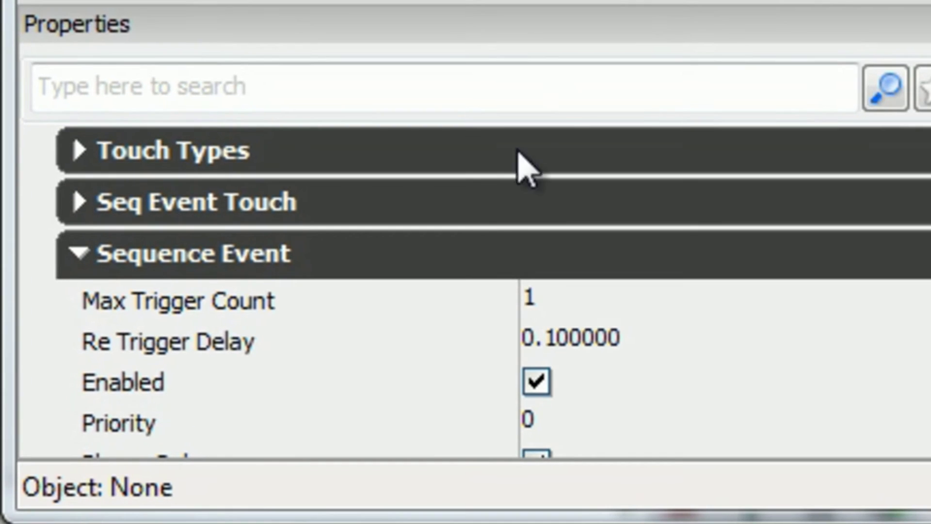
# Set the touch event's Max Trigger Count to 0 and connect Touched to the Matinee's Play and UnTouched to Reverse
pyautogui.click(585, 306)
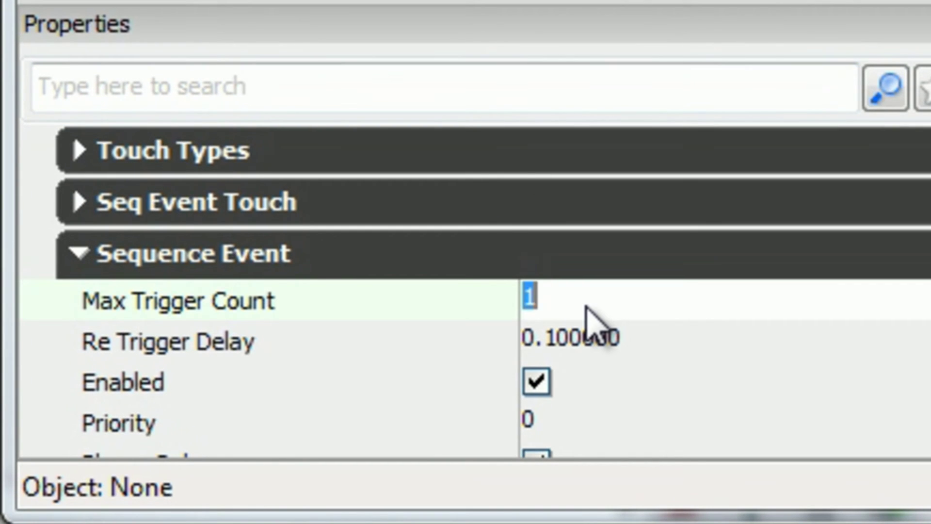
pyautogui.write('0')
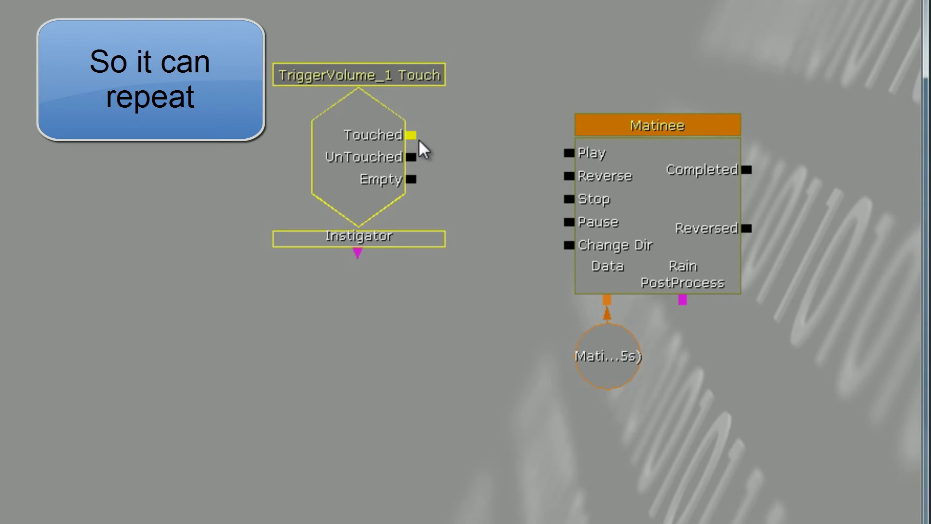
pyautogui.moveTo(419, 142); pyautogui.dragTo(567, 153)
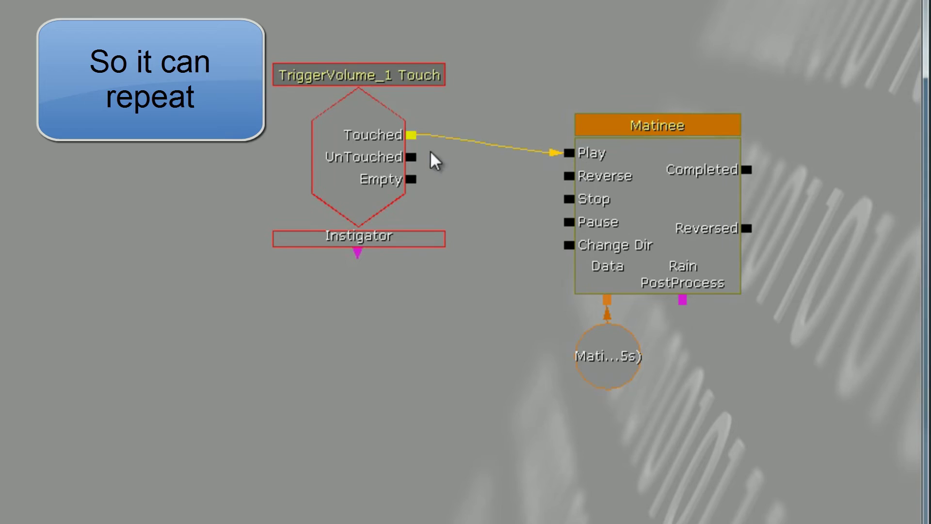
pyautogui.moveTo(411, 156); pyautogui.dragTo(568, 176)
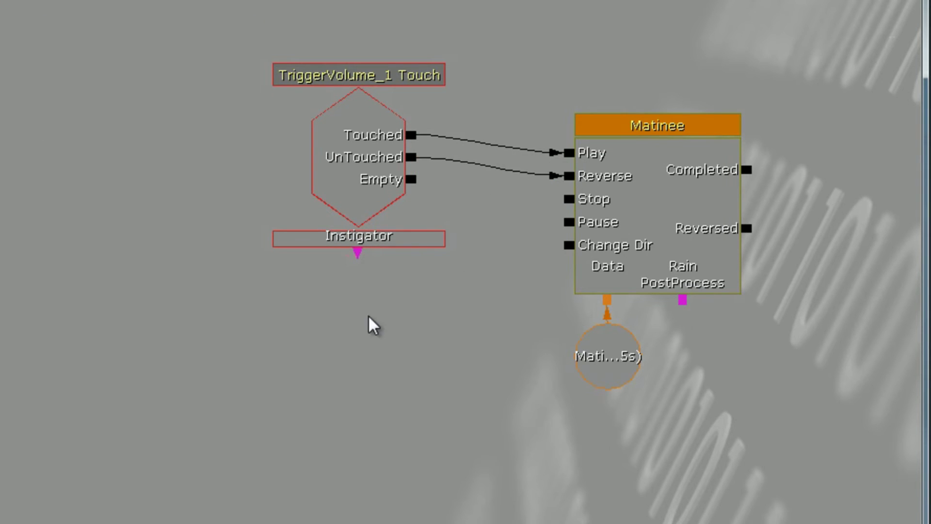
# Create an All Players variable below the touch event and link it to the event's Instigator
pyautogui.rightClick(344, 310)
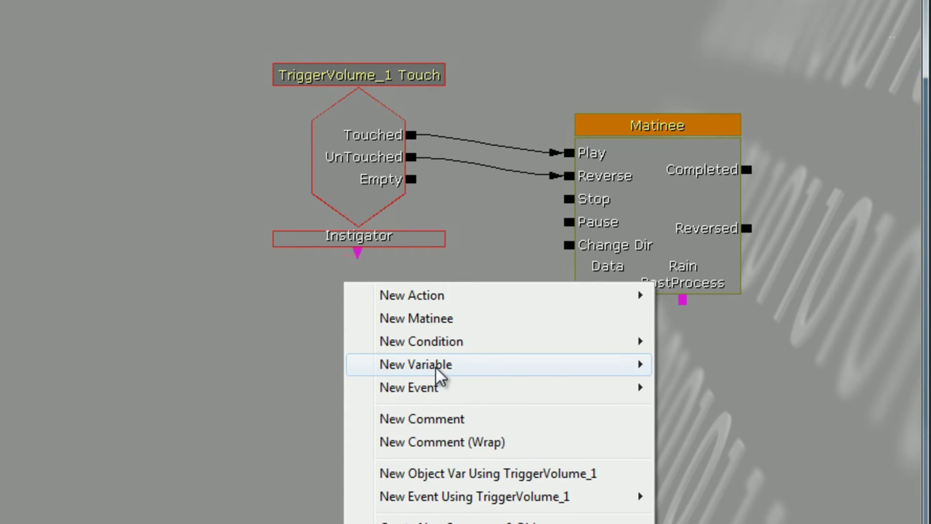
pyautogui.moveTo(439, 366)
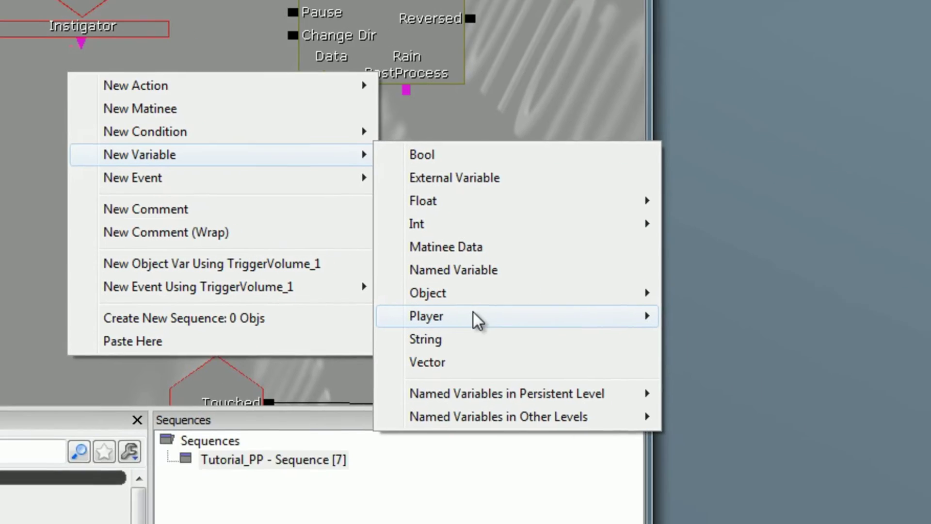
pyautogui.moveTo(477, 320)
pyautogui.click(698, 310)
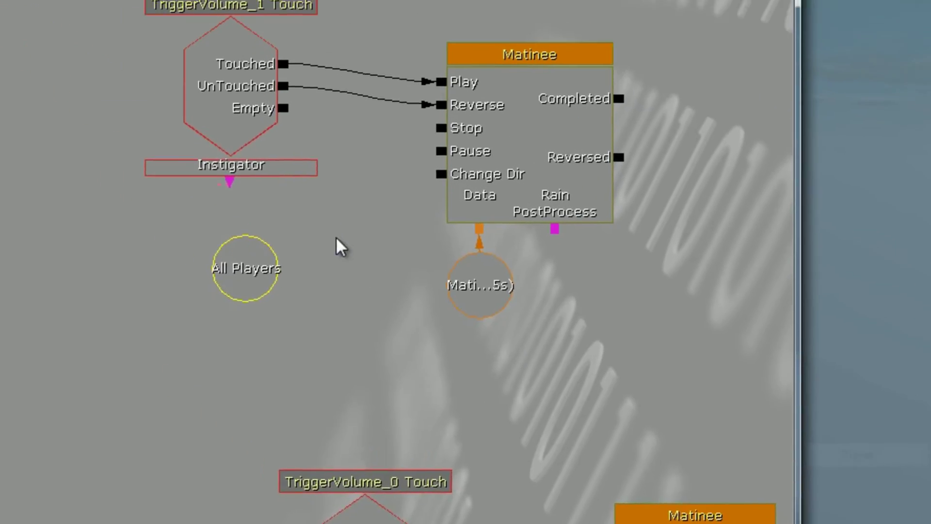
pyautogui.moveTo(81, 43); pyautogui.dragTo(115, 134)
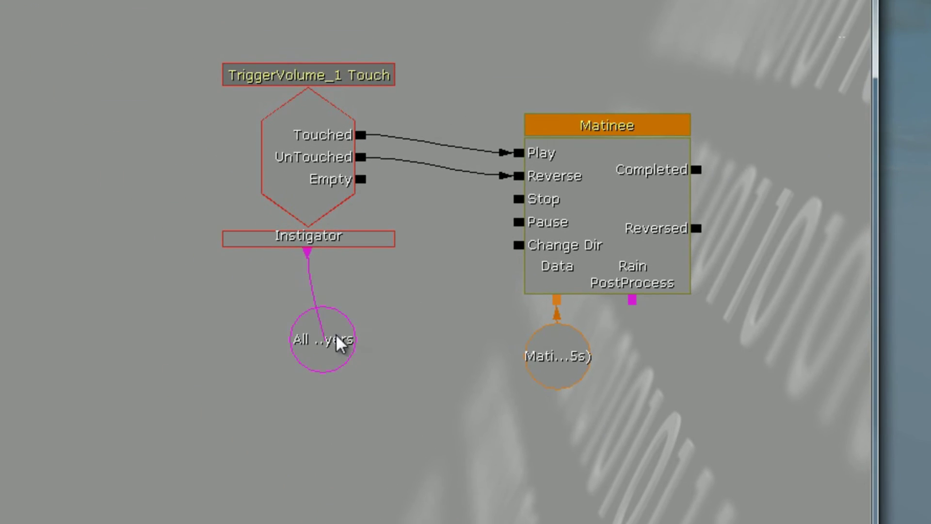
pyautogui.moveTo(337, 336); pyautogui.dragTo(341, 331)
pyautogui.click(346, 325)
pyautogui.click(367, 309)
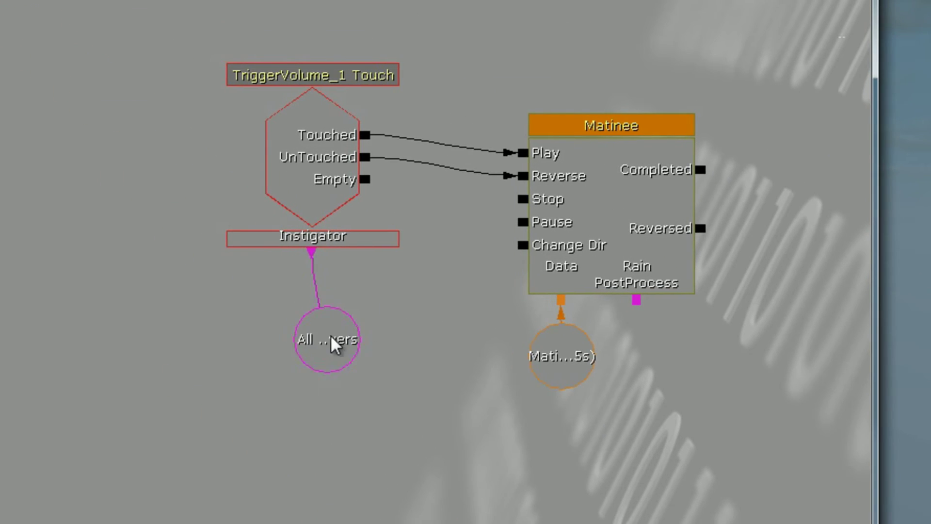
pyautogui.click(332, 341)
pyautogui.click(293, 153)
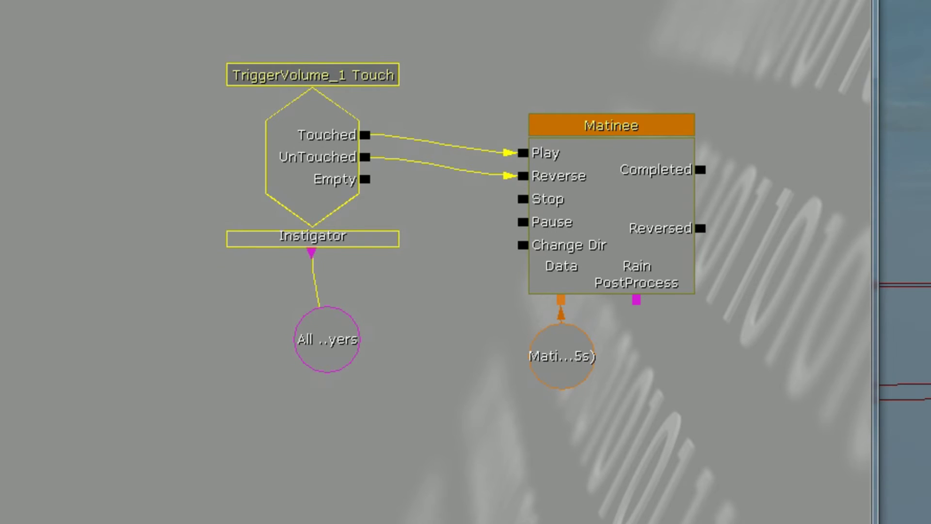
# Reopen the Matinee linked to the touch event and scrub its timeline to review the drip animation
pyautogui.click(640, 198)
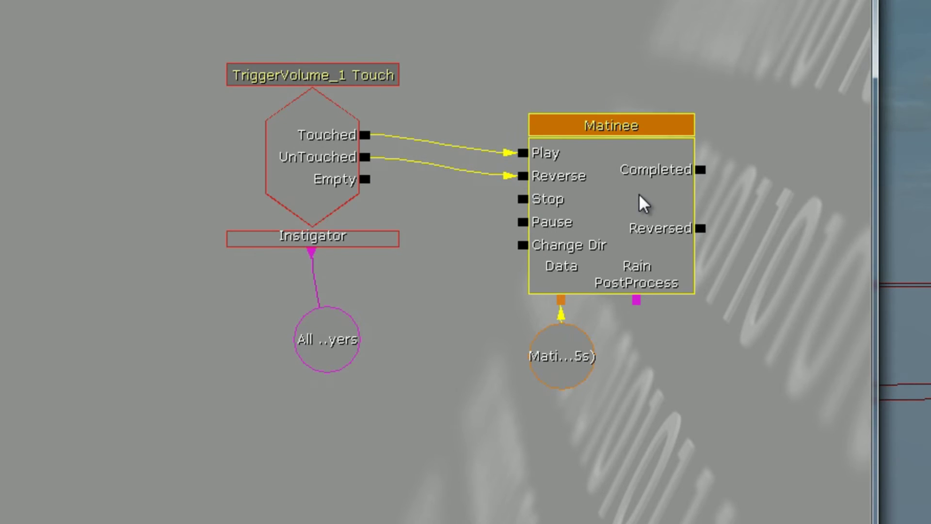
pyautogui.click(881, 237)
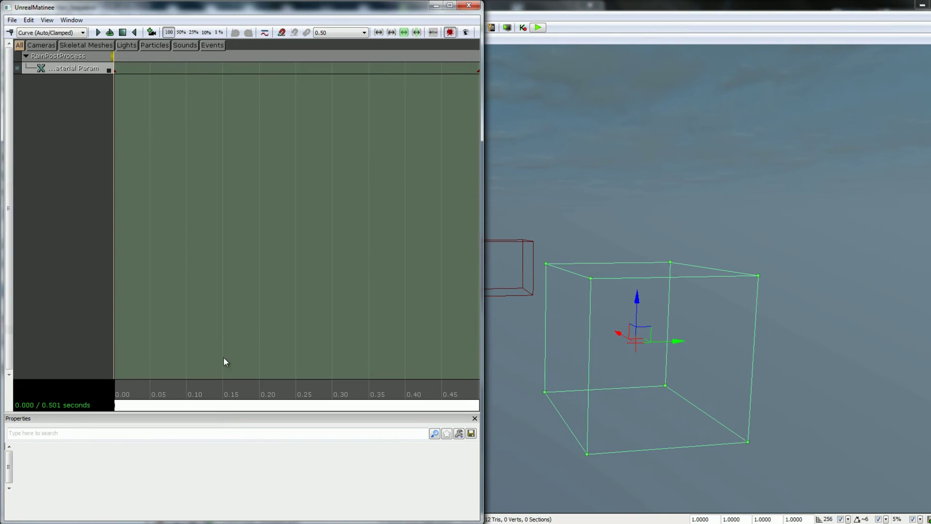
pyautogui.scroll(-6, 293, 362)
pyautogui.moveTo(246, 390); pyautogui.dragTo(351, 387)
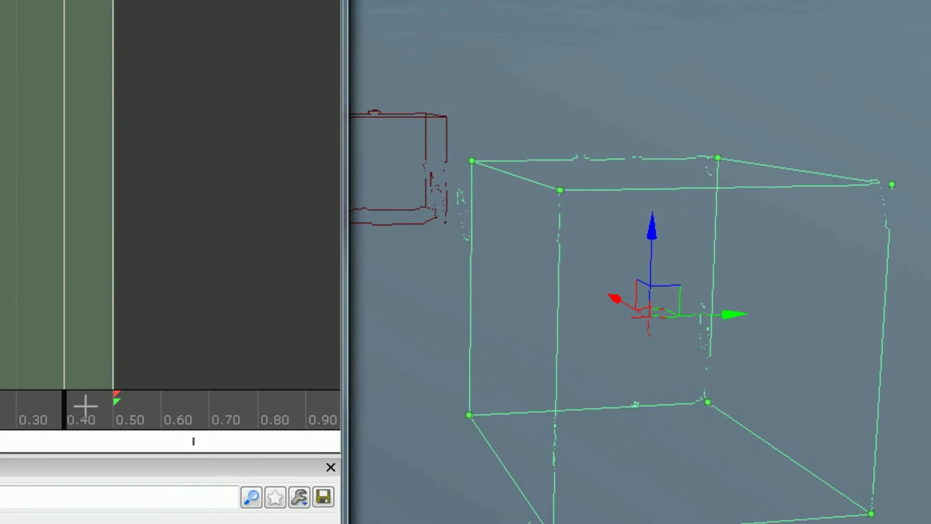
pyautogui.moveTo(86, 404); pyautogui.dragTo(481, 375)
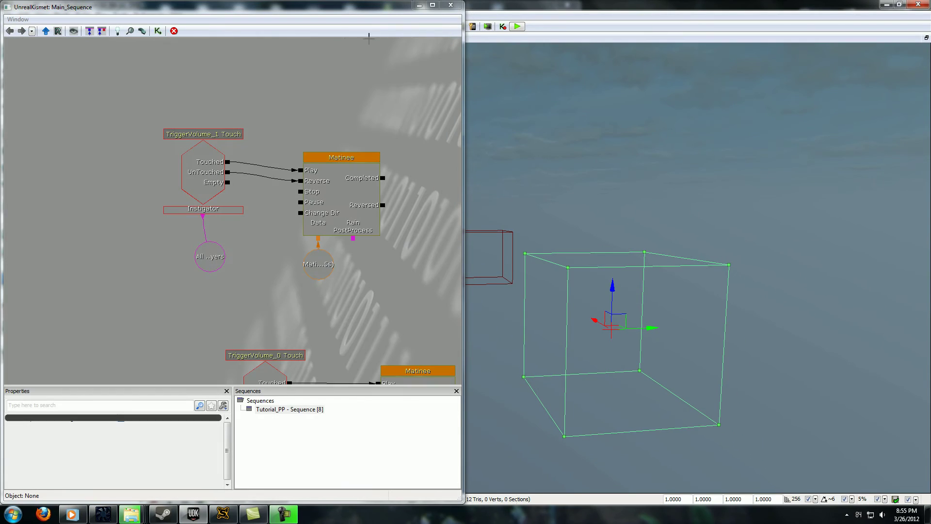
# Play the level from the floor under the roof and walk into the rain to test the drip effect
pyautogui.moveTo(561, 206); pyautogui.dragTo(625, 206, button='right')
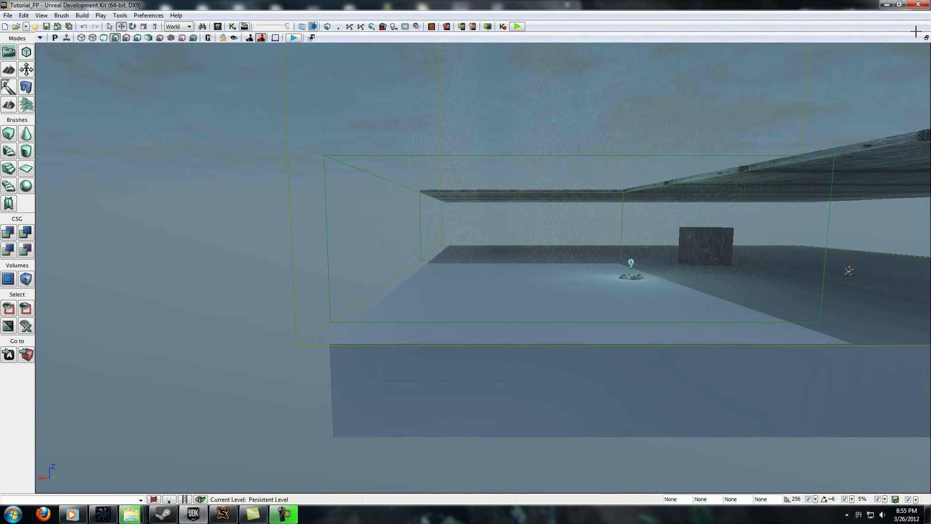
pyautogui.moveTo(915, 32); pyautogui.dragTo(520, 391)
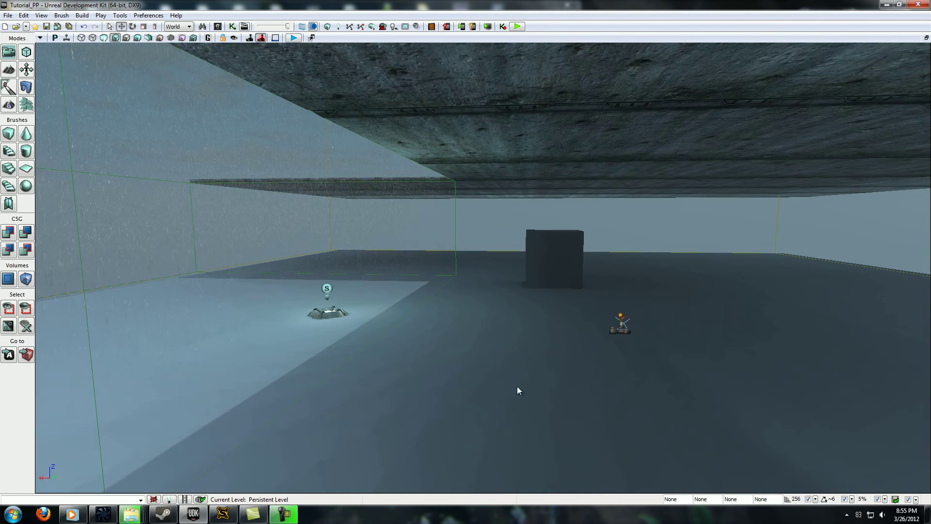
pyautogui.rightClick(517, 386)
pyautogui.click(546, 368)
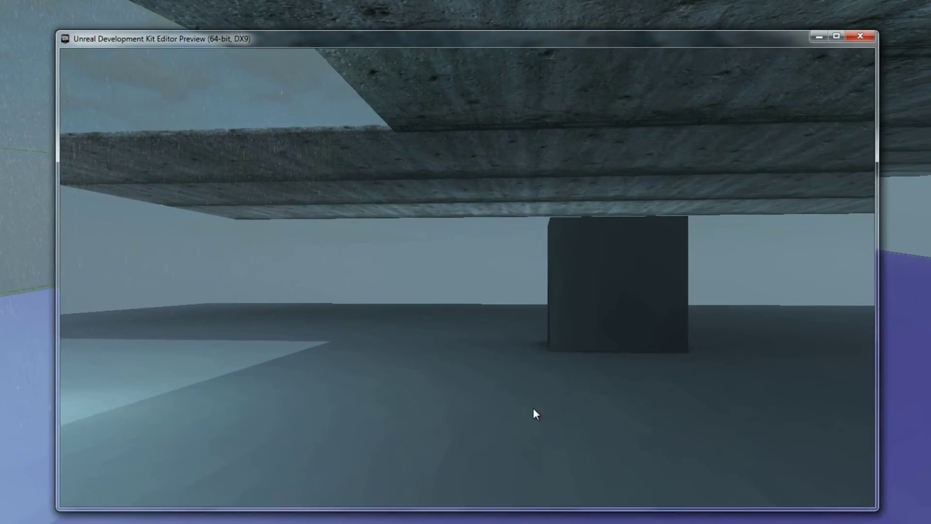
pyautogui.press('a')
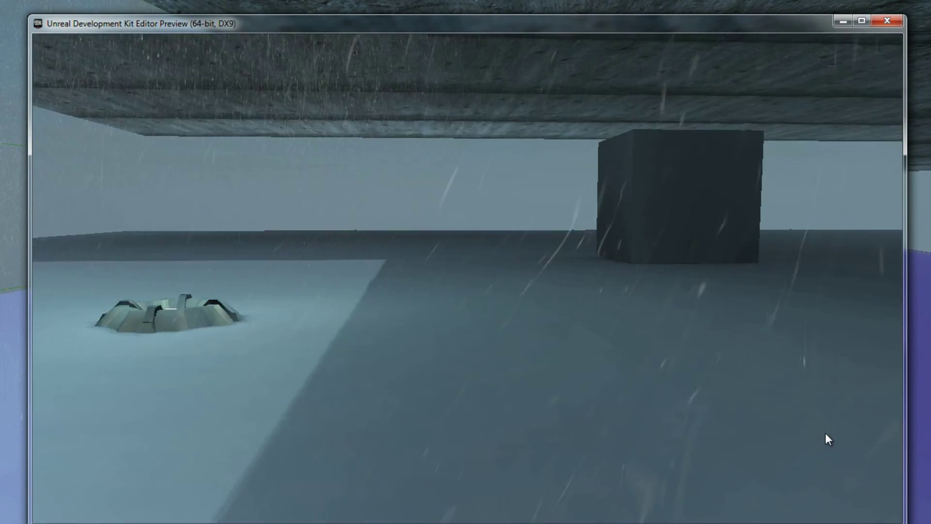
pyautogui.press('a')
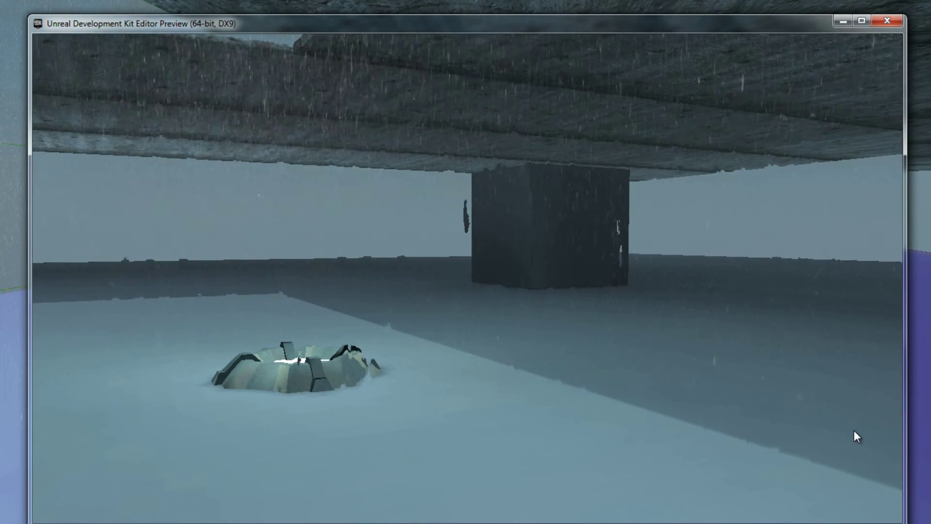
pyautogui.moveTo(888, 112)
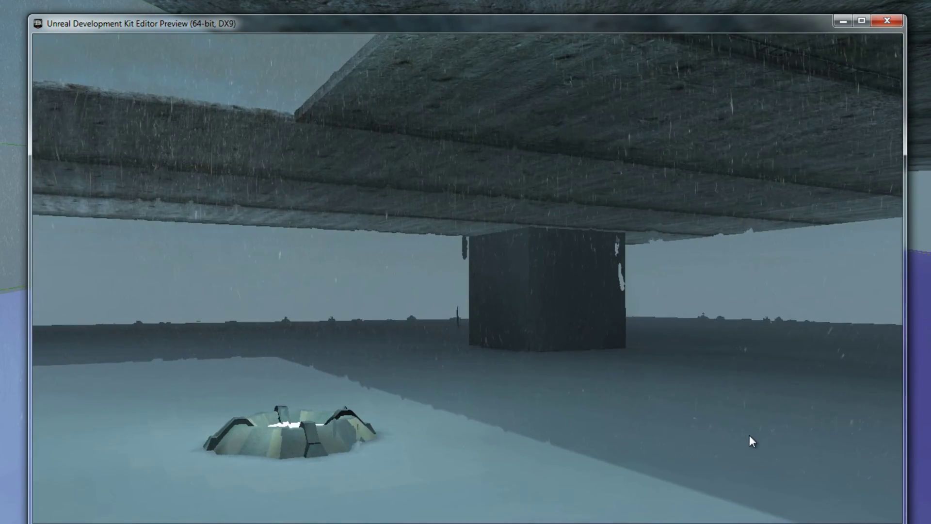
# Playtest the Ice_Death level, walking between the open floor and the corner fire to test the freezing screen effect, and end the session
pyautogui.press('d')
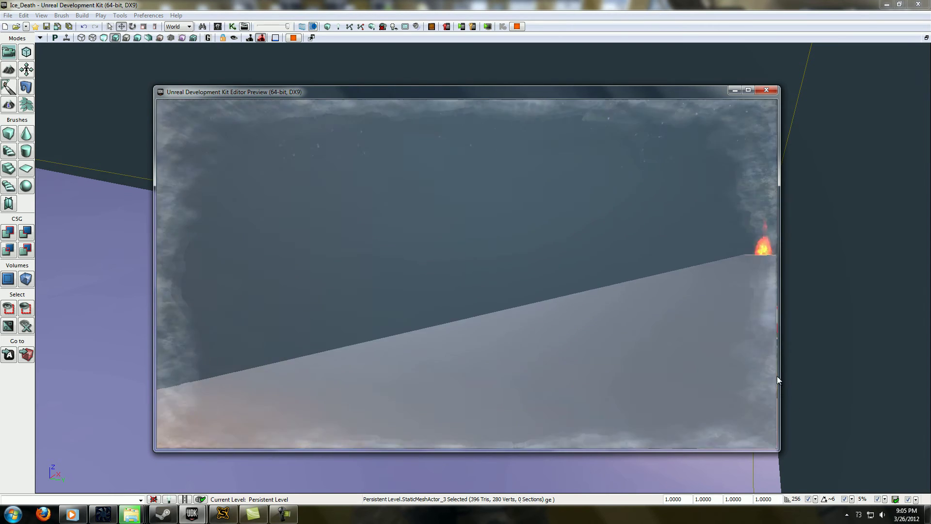
pyautogui.press('w')
pyautogui.press('d')
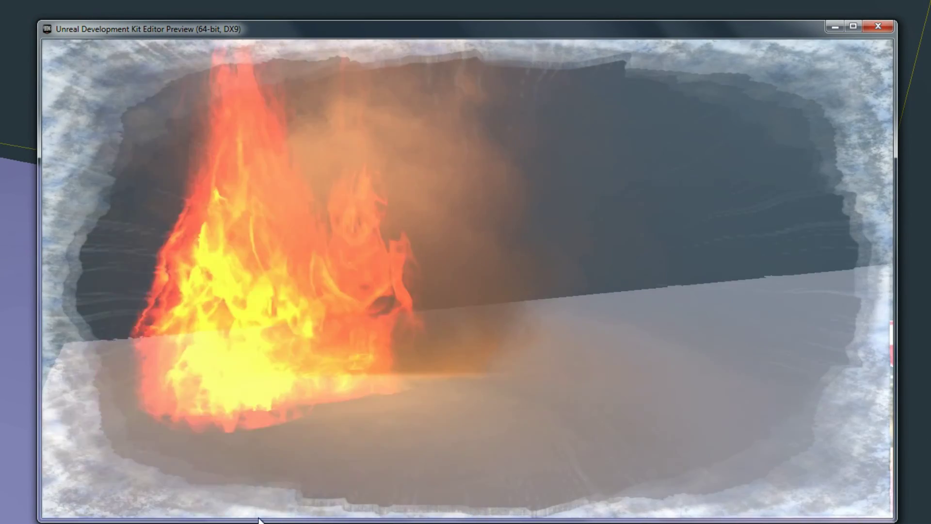
pyautogui.press('w')
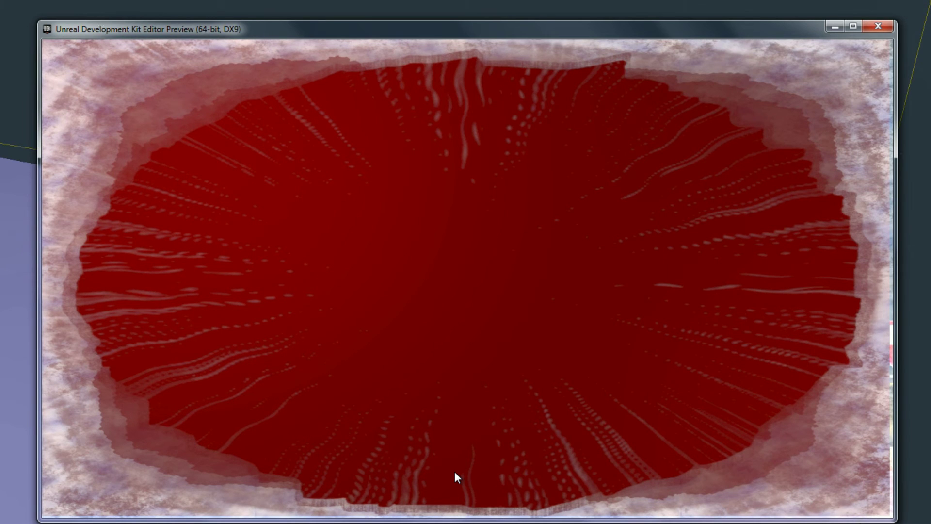
pyautogui.press('Escape')
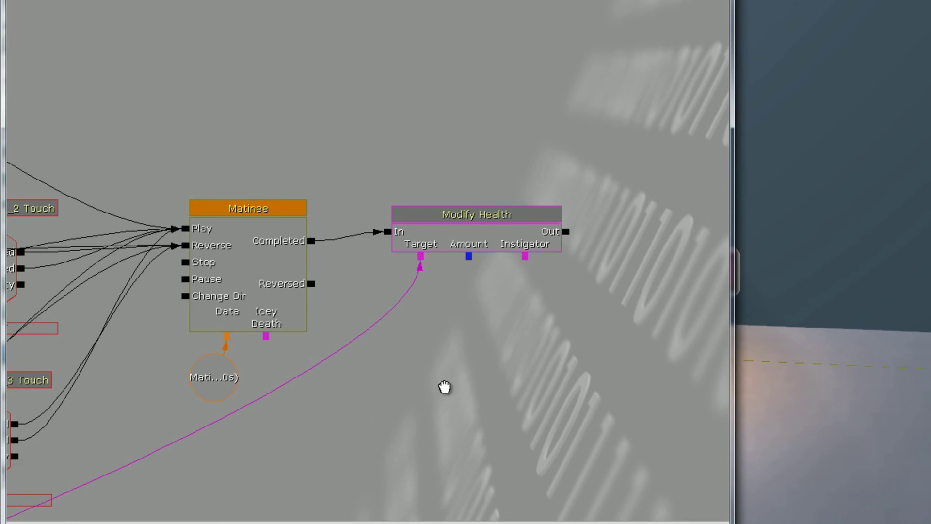
# Examine in Kismet how the four trigger touch events connect to the Matinee, and check the trigger beside the fire in the level
pyautogui.scroll(-5, 226, 383)
pyautogui.moveTo(360, 438); pyautogui.dragTo(436, 451)
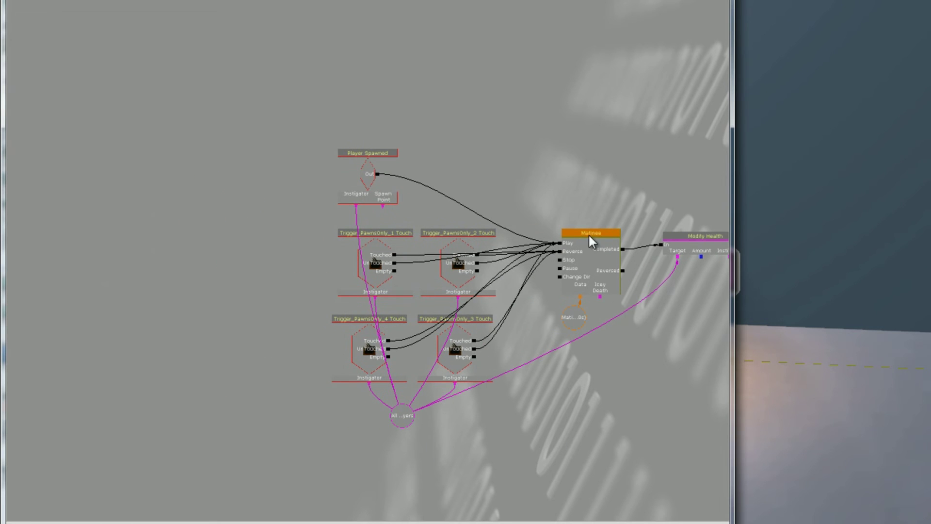
pyautogui.scroll(3, 437, 272)
pyautogui.moveTo(548, 311); pyautogui.dragTo(562, 334)
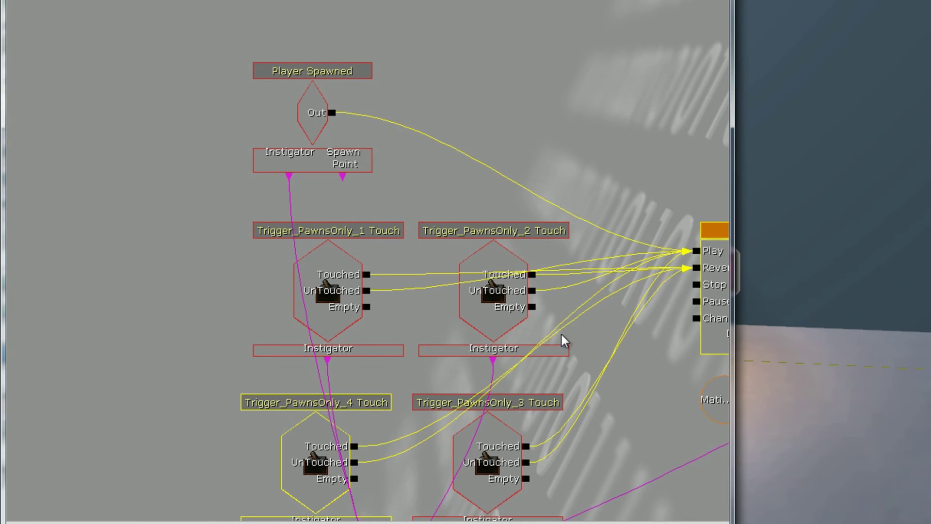
pyautogui.click(602, 147)
pyautogui.moveTo(834, 262); pyautogui.dragTo(785, 262, button='right')
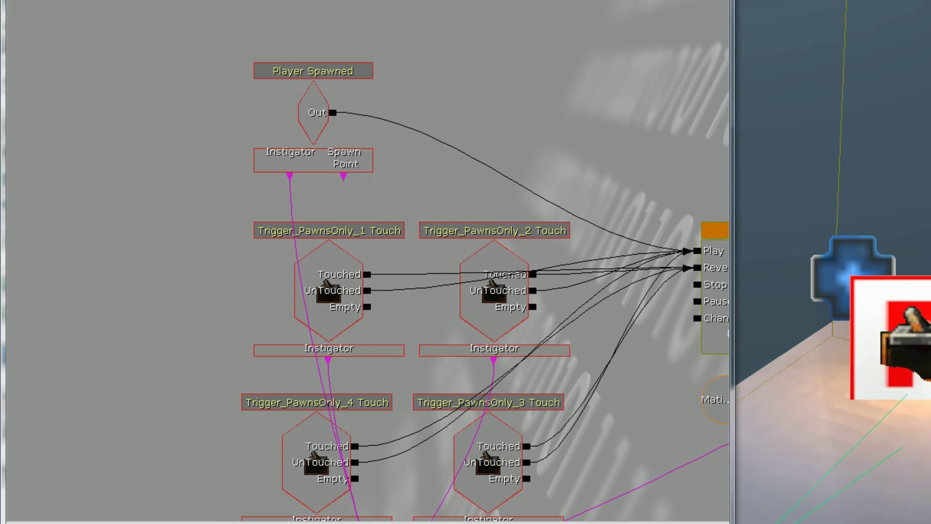
pyautogui.moveTo(907, 437)
pyautogui.mouseDown()
pyautogui.moveTo(912, 458)
pyautogui.moveTo(906, 442)
pyautogui.mouseUp()
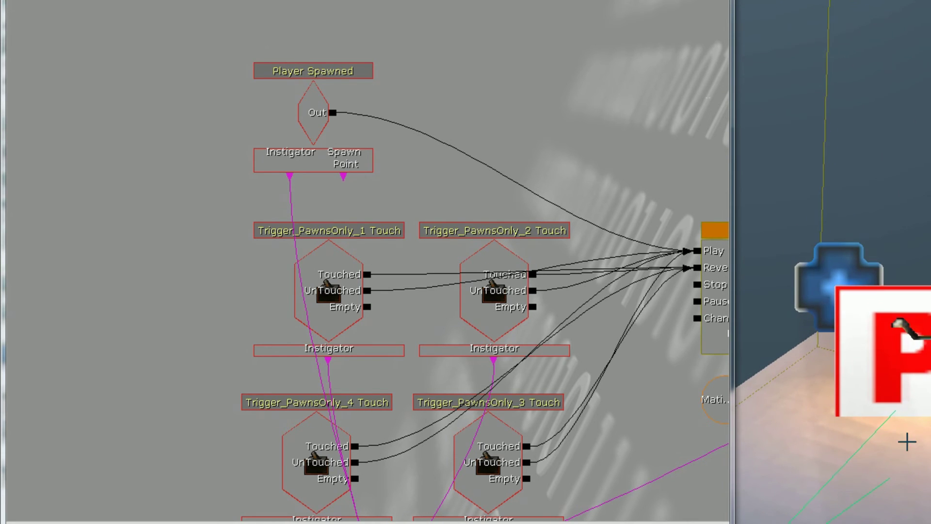
pyautogui.click(495, 281)
pyautogui.moveTo(536, 339); pyautogui.dragTo(348, 304)
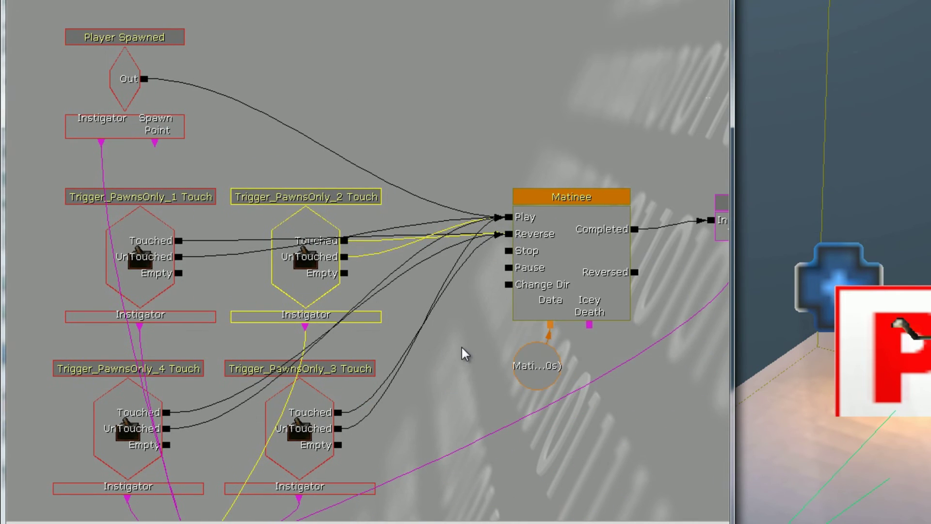
# Review how the Player Spawned event starts the Matinee and how the events share the All Players variable
pyautogui.scroll(-5, 476, 338)
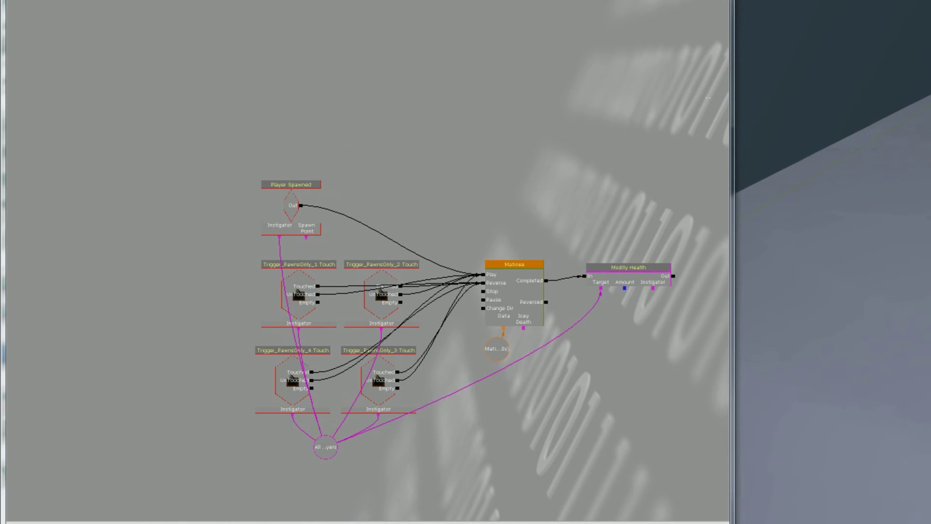
pyautogui.scroll(4, 329, 263)
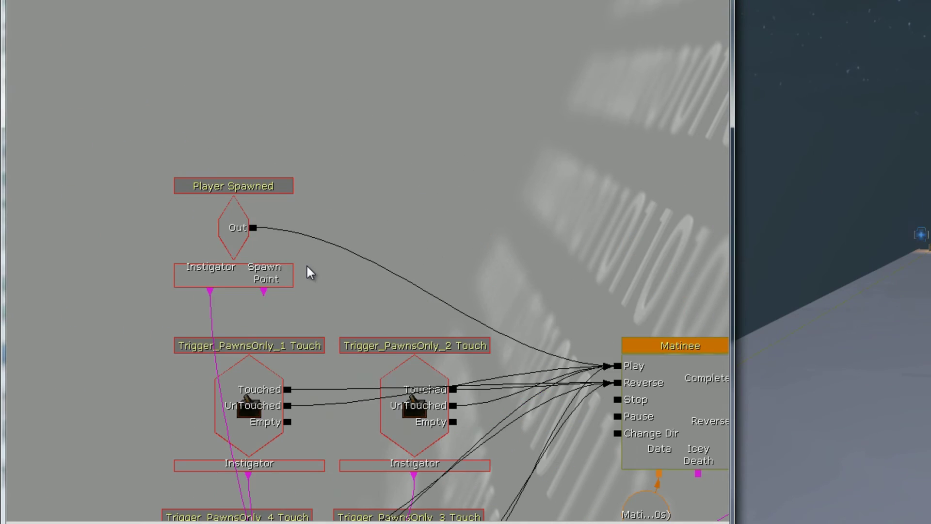
pyautogui.moveTo(480, 299); pyautogui.dragTo(323, 140)
pyautogui.moveTo(260, 131); pyautogui.dragTo(414, 153)
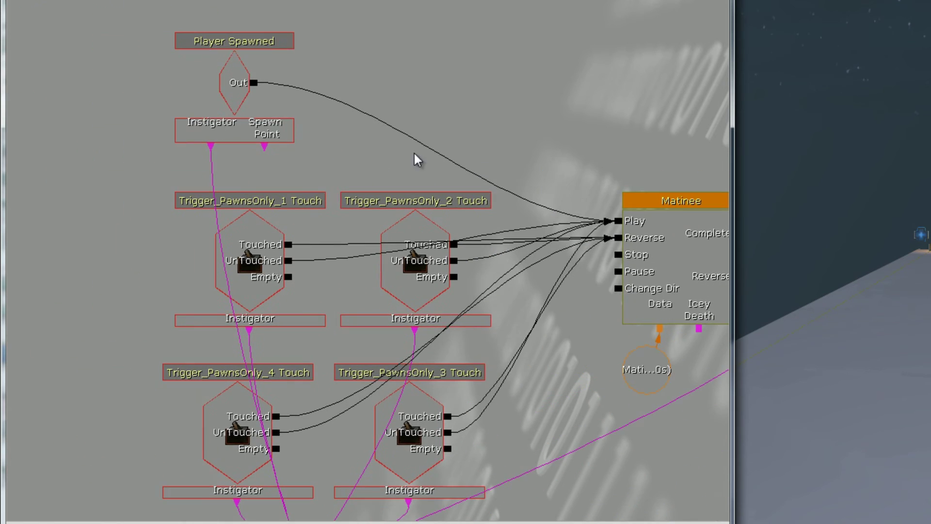
pyautogui.moveTo(541, 477); pyautogui.dragTo(434, 430)
pyautogui.scroll(-1, 410, 383)
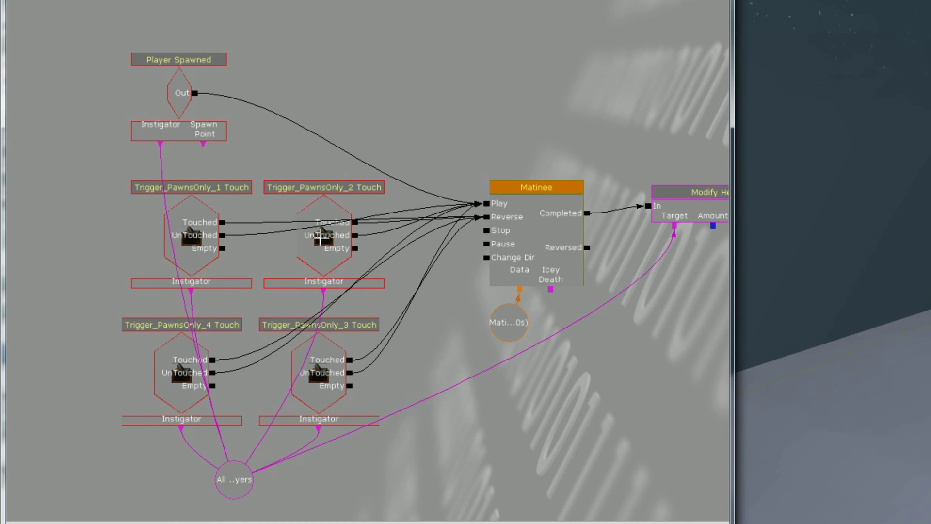
# Open the Icey Death Matinee and scrub its timeline to review the material parameter animation, closing it when done
pyautogui.click(610, 260)
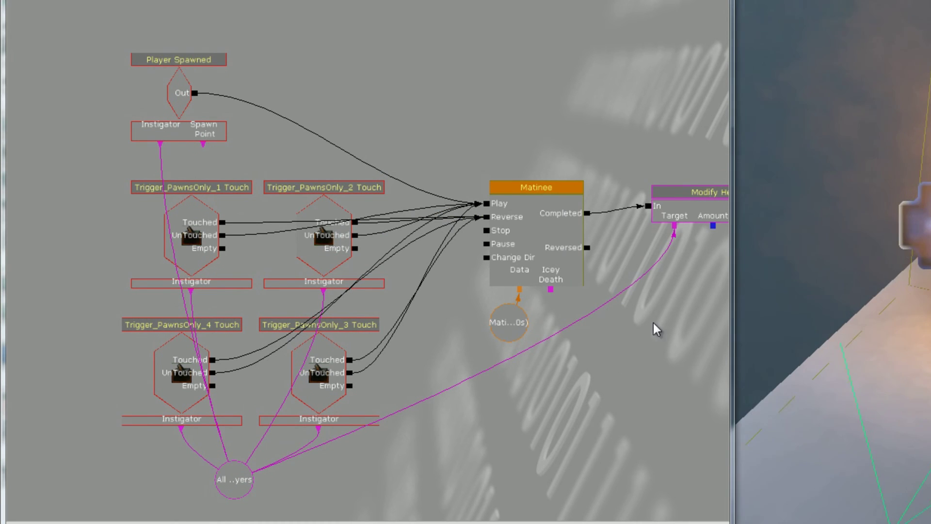
pyautogui.scroll(2, 482, 214)
pyautogui.click(511, 269)
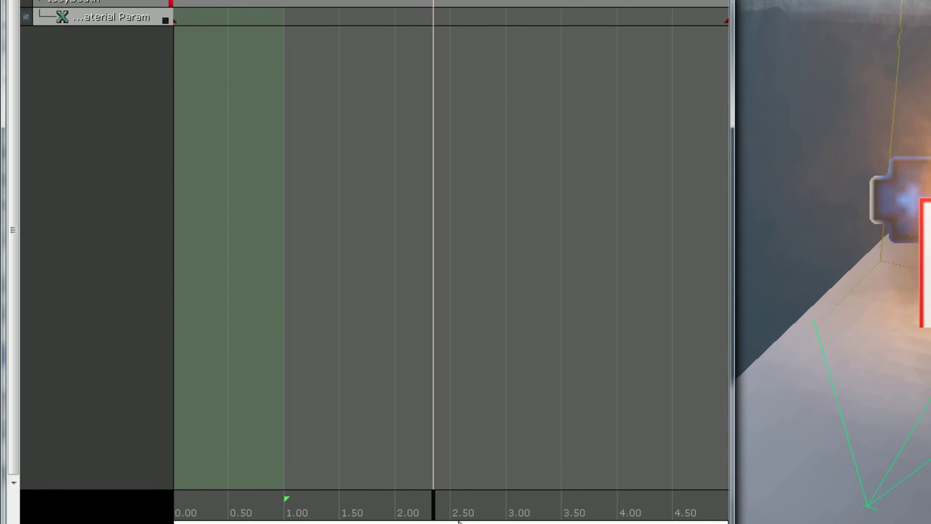
pyautogui.moveTo(447, 523); pyautogui.dragTo(352, 523)
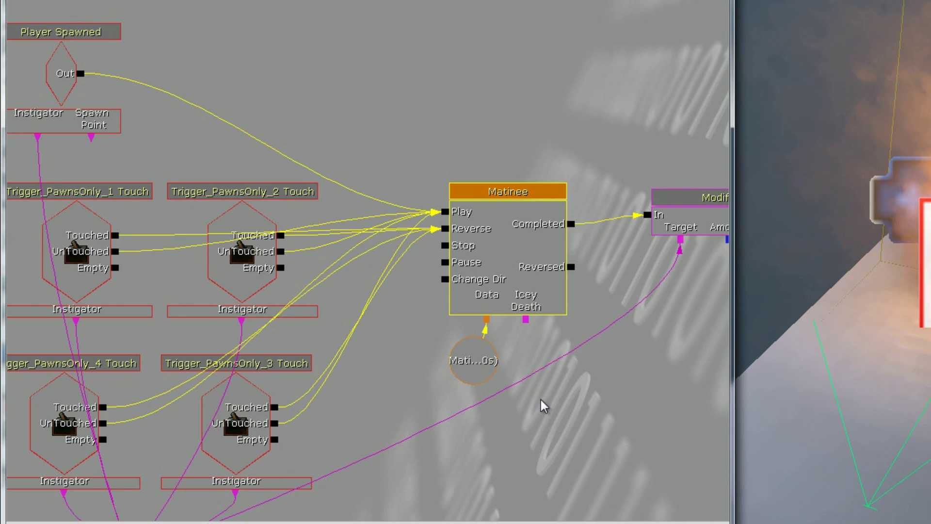
pyautogui.click(583, 365)
# Inspect the Modify Health action, its link from the Matinee's Completed output and its All Players target
pyautogui.scroll(-2, 543, 357)
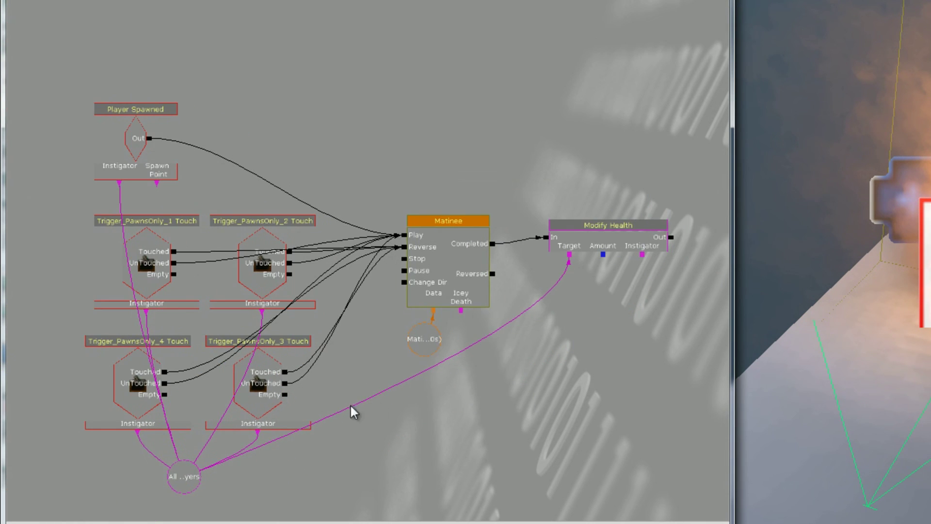
pyautogui.scroll(3, 313, 393)
pyautogui.click(526, 228)
pyautogui.moveTo(647, 350); pyautogui.dragTo(518, 364)
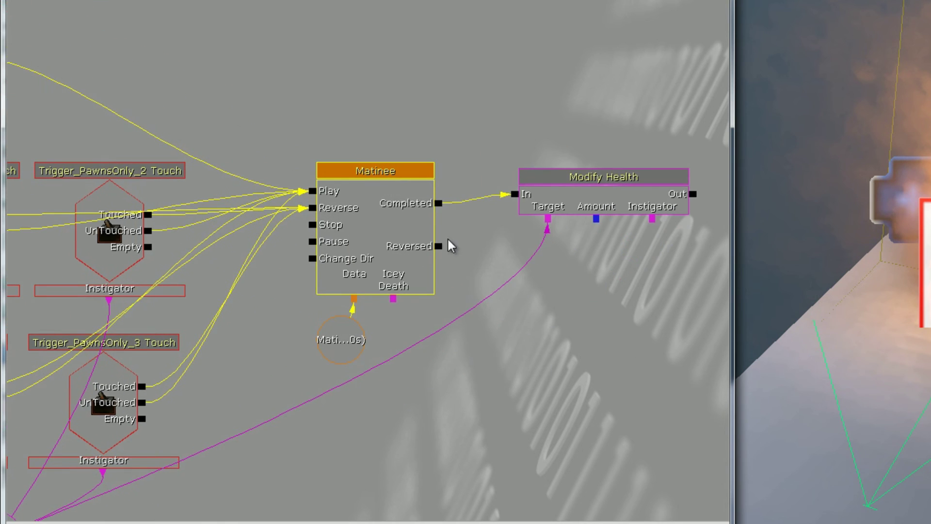
pyautogui.click(586, 200)
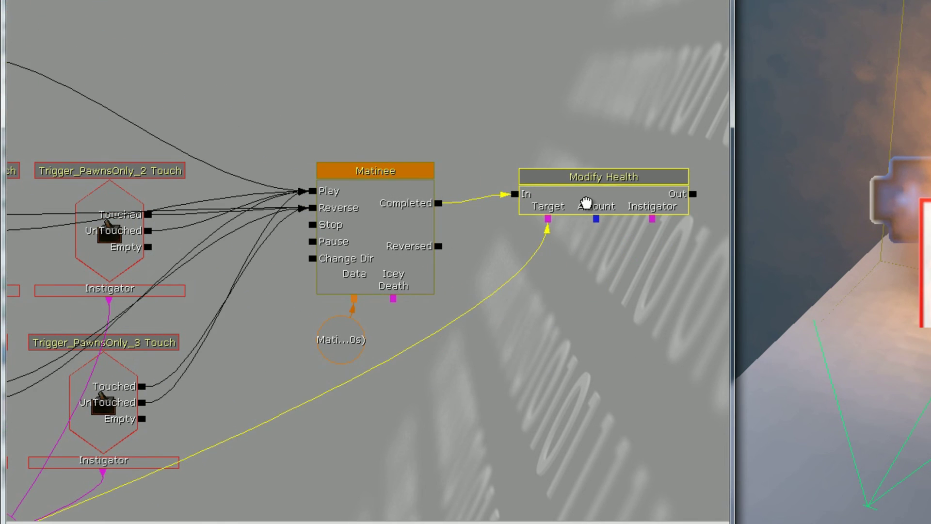
pyautogui.moveTo(496, 384)
pyautogui.mouseDown()
pyautogui.moveTo(635, 232)
pyautogui.moveTo(443, 298)
pyautogui.mouseUp()
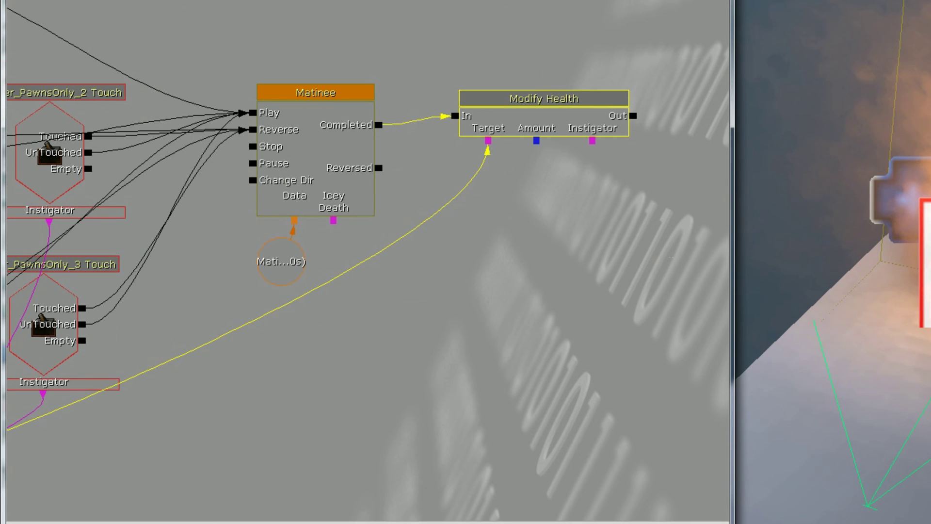
pyautogui.moveTo(601, 201); pyautogui.dragTo(557, 225)
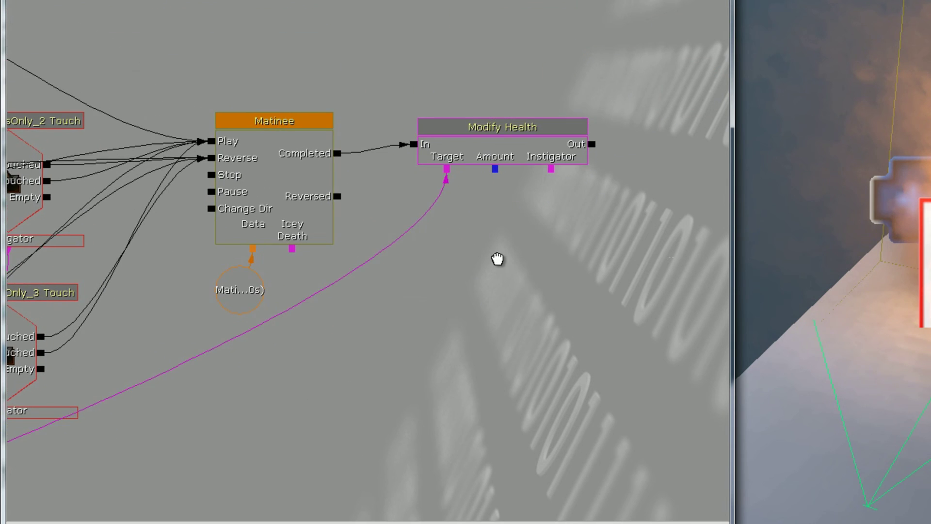
pyautogui.scroll(-5, 486, 220)
pyautogui.moveTo(368, 333); pyautogui.dragTo(521, 333)
pyautogui.scroll(4, 520, 336)
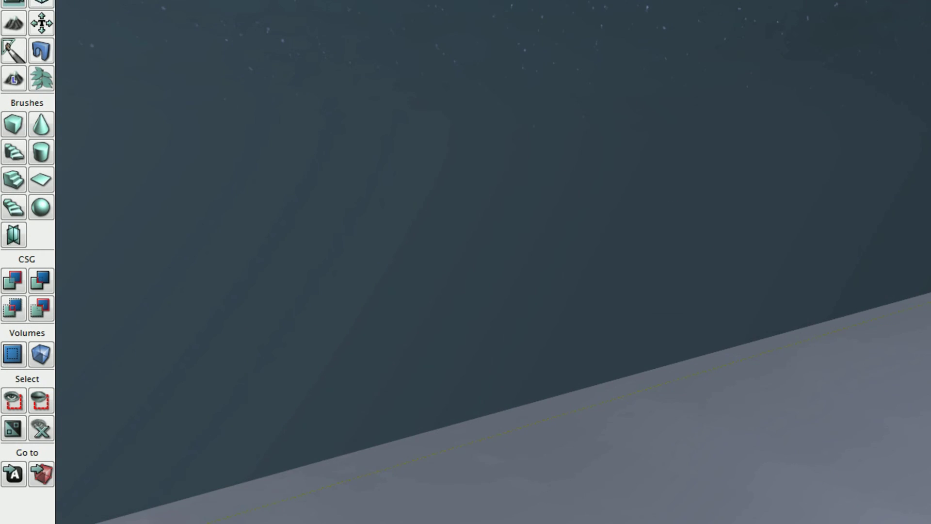
# Look around the Ice_Death level at the corner fires with their triggers, the snow overhead and the volume on the floor
pyautogui.moveTo(493, 262)
pyautogui.mouseDown(button='right')
pyautogui.moveTo(598, 256)
pyautogui.moveTo(589, 256)
pyautogui.moveTo(737, 204)
pyautogui.moveTo(892, 126)
pyautogui.moveTo(925, 88)
pyautogui.mouseUp(button='right')
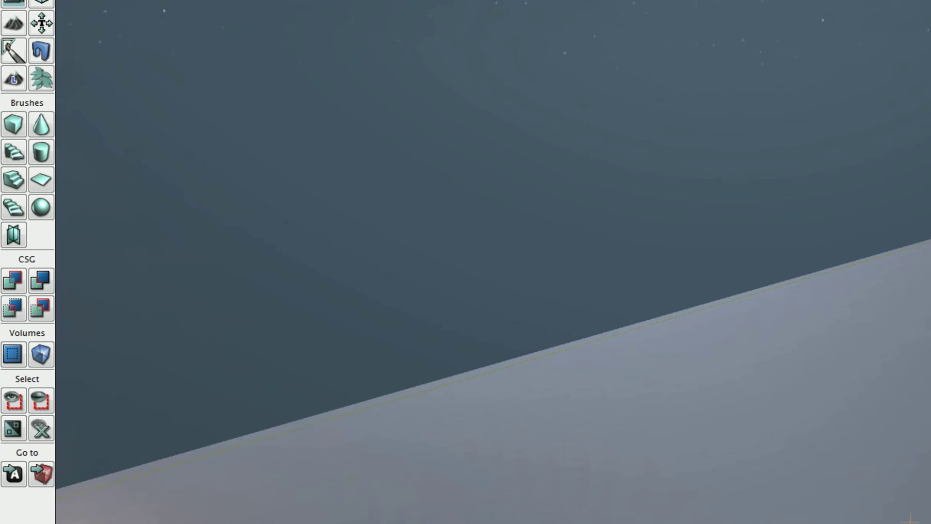
pyautogui.moveTo(723, 433)
pyautogui.mouseDown()
pyautogui.moveTo(757, 432)
pyautogui.moveTo(756, 358)
pyautogui.moveTo(737, 368)
pyautogui.moveTo(722, 433)
pyautogui.mouseUp()
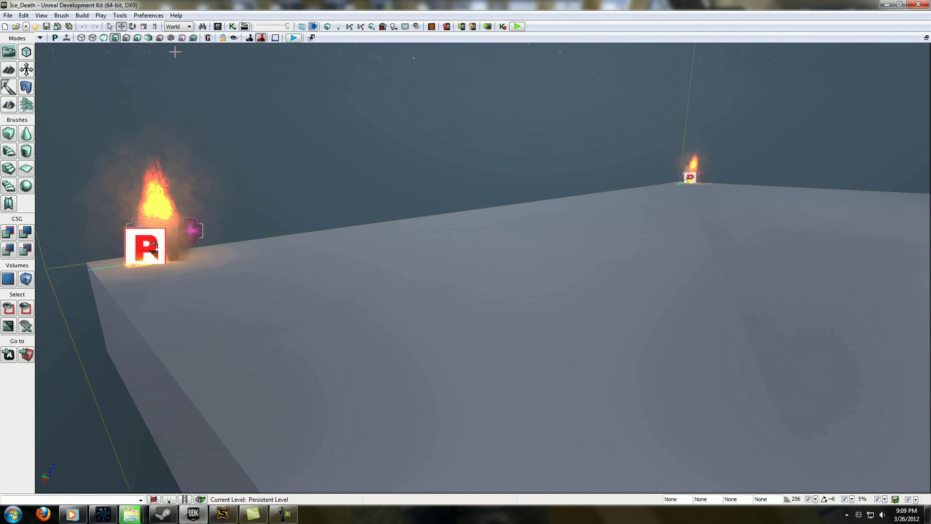
pyautogui.moveTo(694, 39); pyautogui.dragTo(666, 63)
pyautogui.moveTo(666, 62); pyautogui.dragTo(670, 42, button='right')
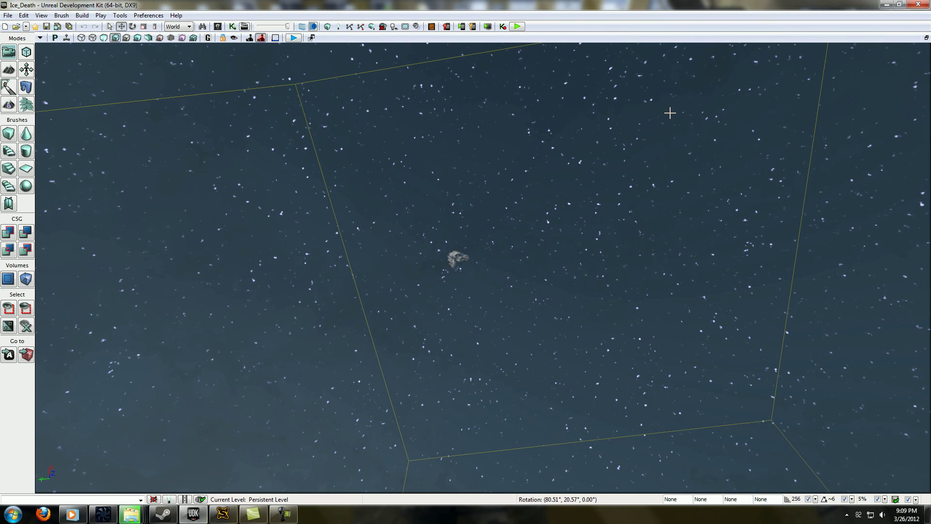
pyautogui.moveTo(670, 113); pyautogui.dragTo(669, 489, button='right')
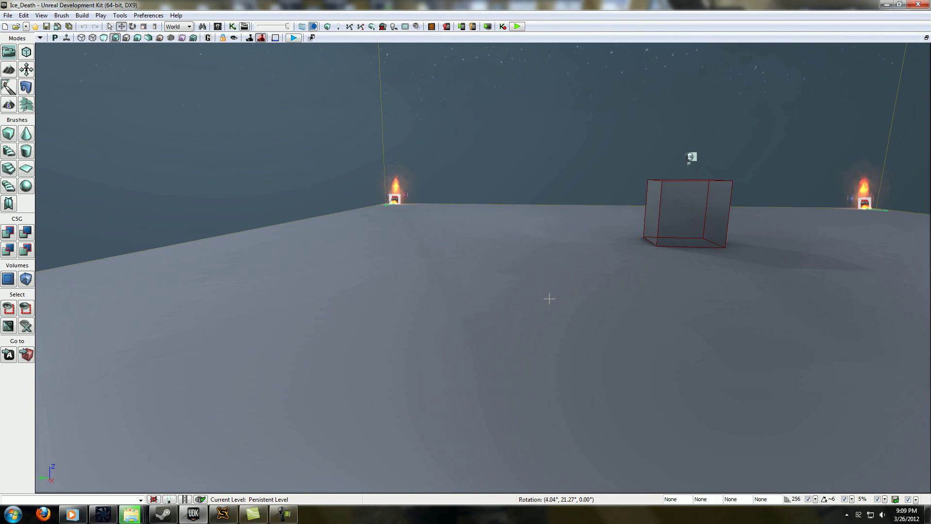